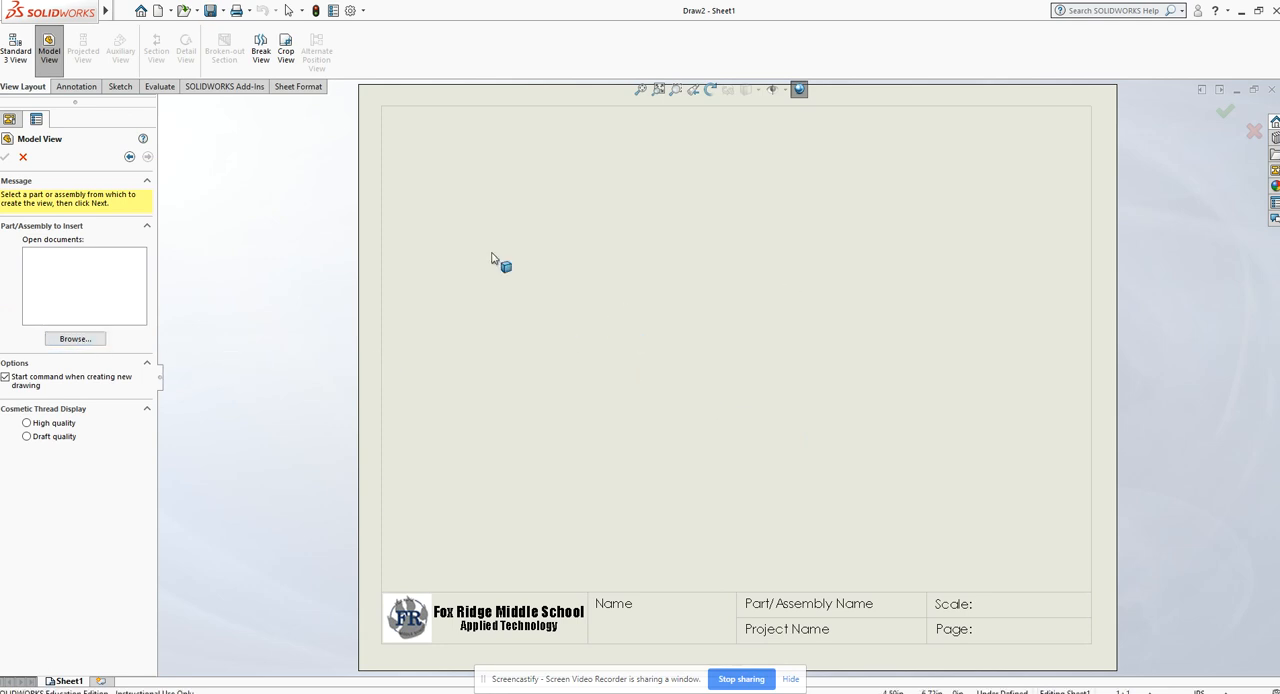
# - Insert the Bolt model and place its front view on the sheet with projected top, right side and isometric views
pyautogui.click(88, 340)
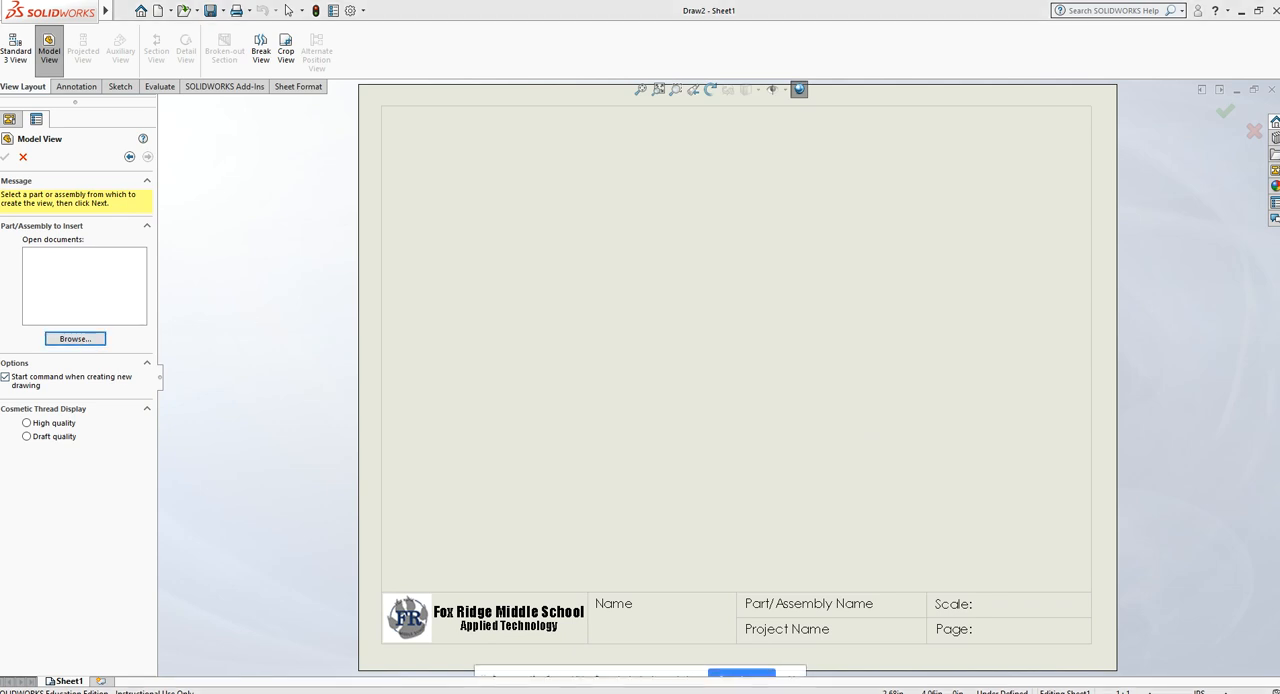
pyautogui.click(940, 467)
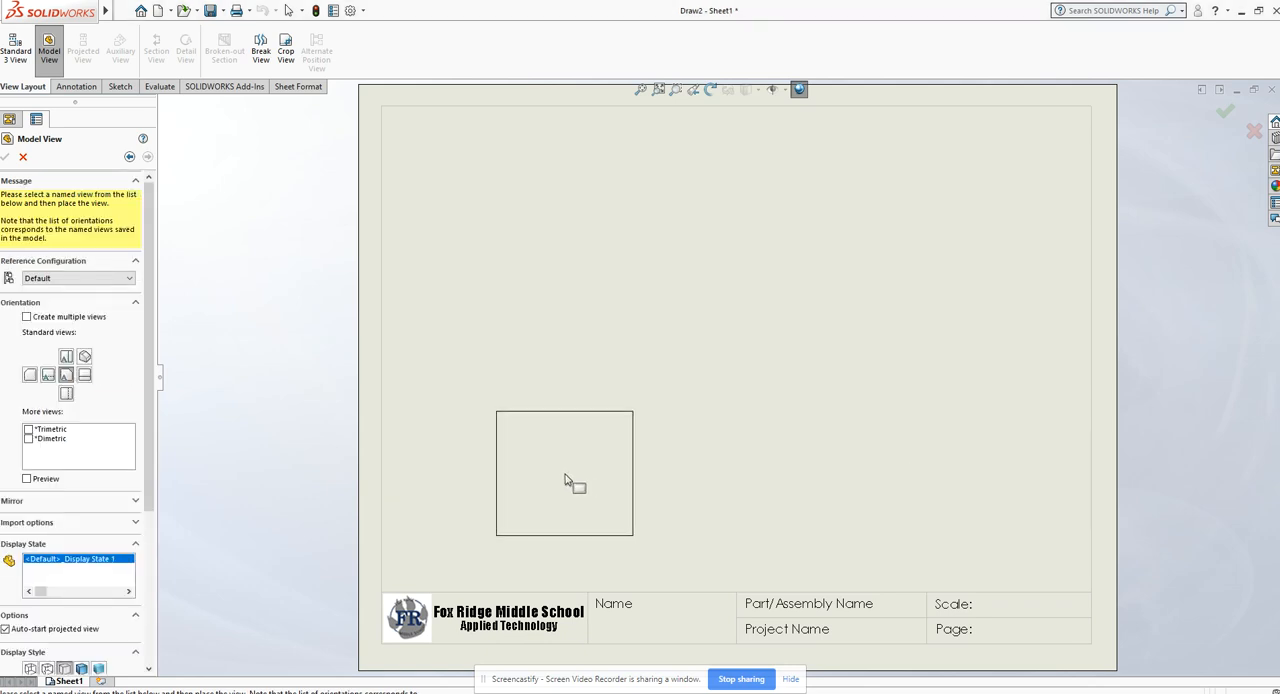
pyautogui.click(574, 472)
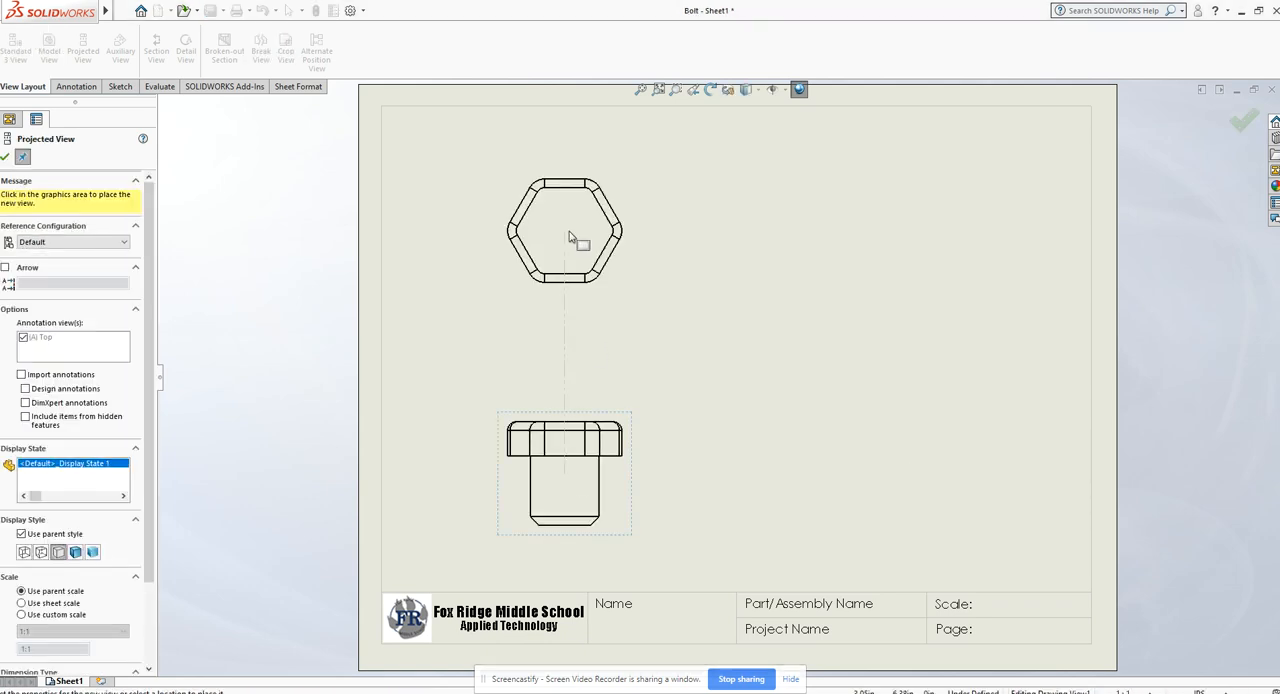
pyautogui.click(569, 238)
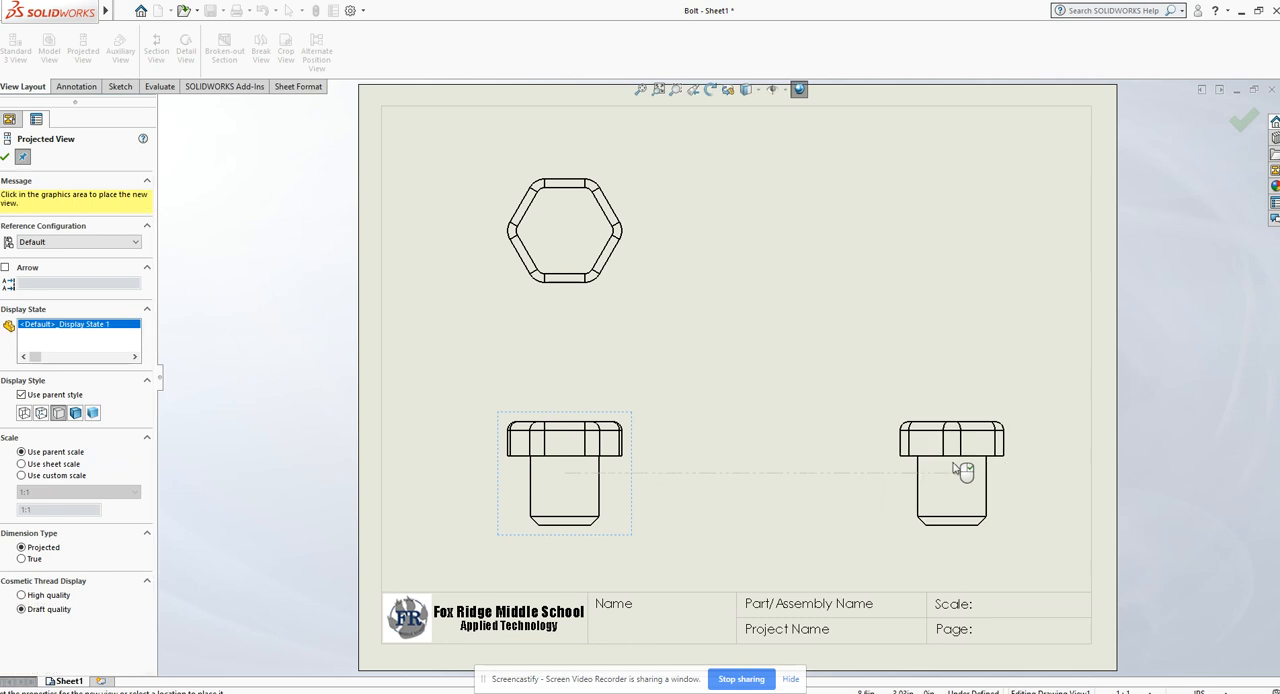
pyautogui.click(963, 476)
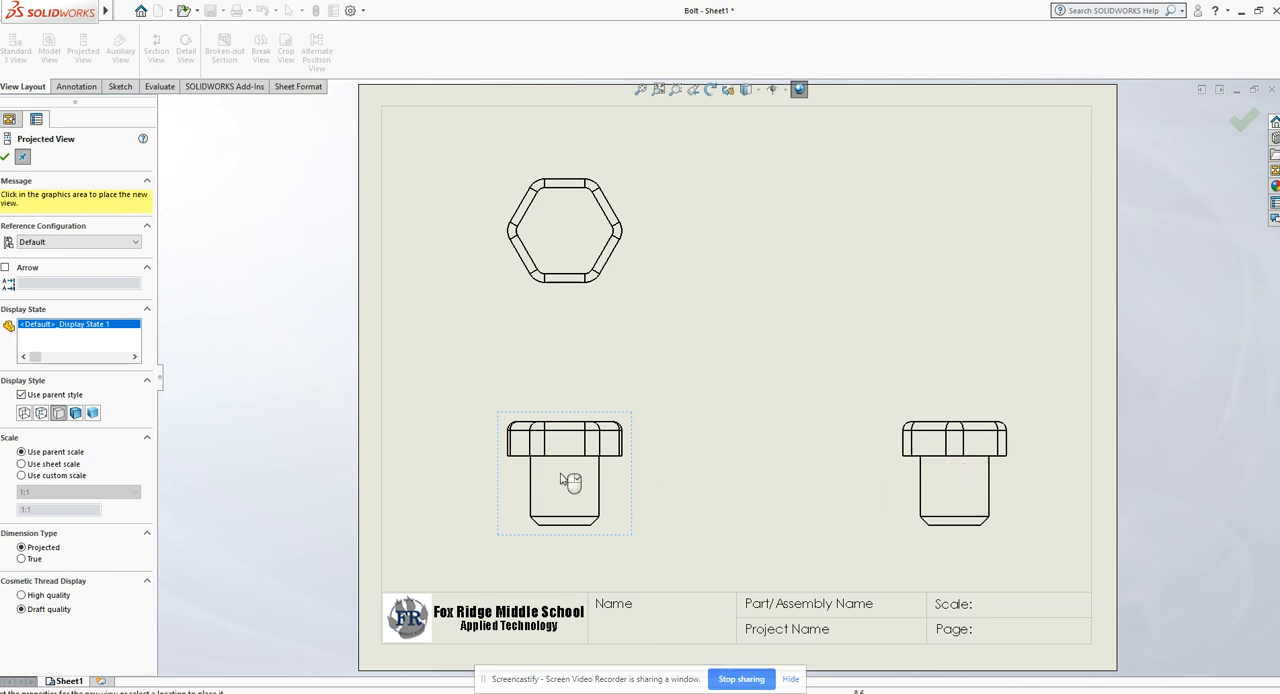
pyautogui.click(886, 251)
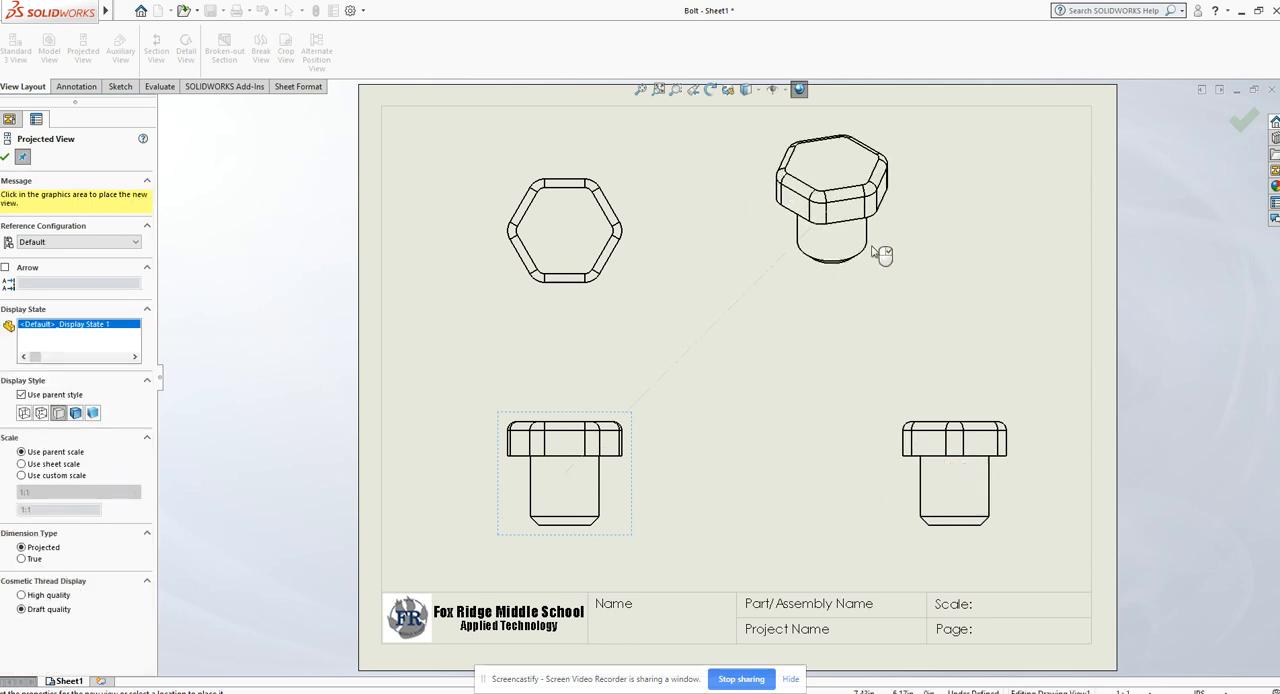
pyautogui.click(7, 159)
# - Move the isometric view into the sheet's upper right corner and shift the front and top views slightly up and left
pyautogui.moveTo(846, 314); pyautogui.dragTo(1025, 293)
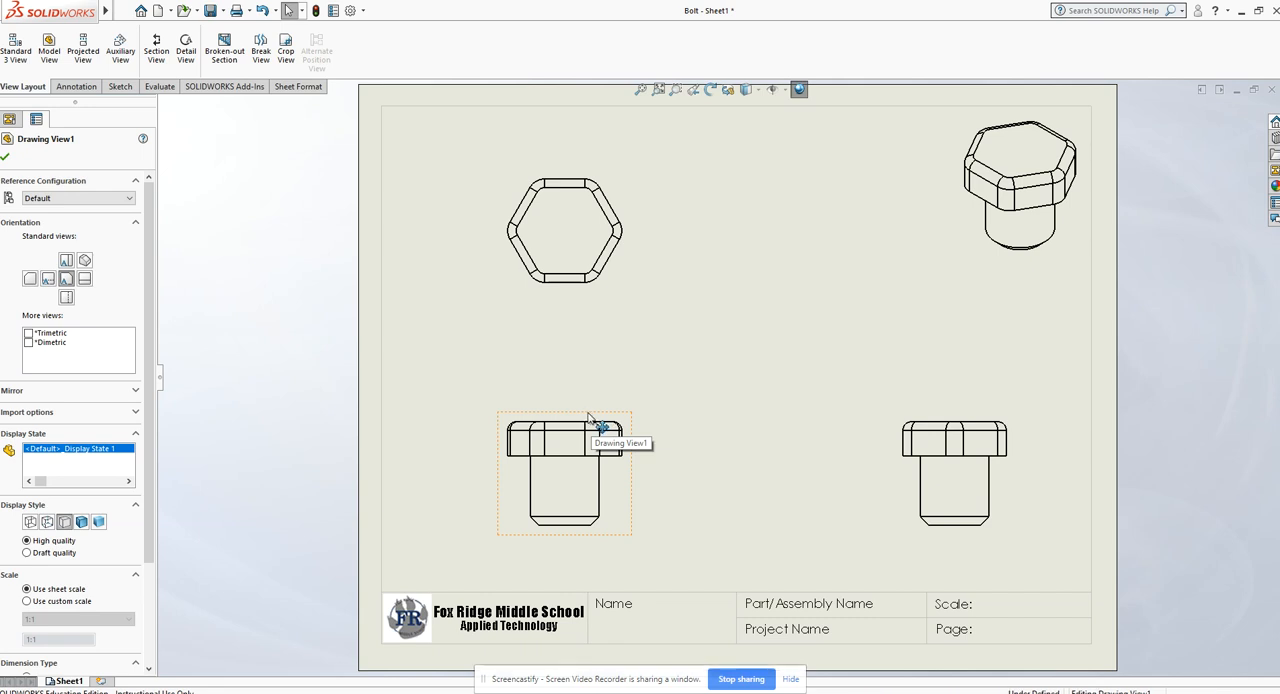
pyautogui.moveTo(590, 418)
pyautogui.mouseDown()
pyautogui.moveTo(585, 402)
pyautogui.moveTo(590, 414)
pyautogui.mouseUp()
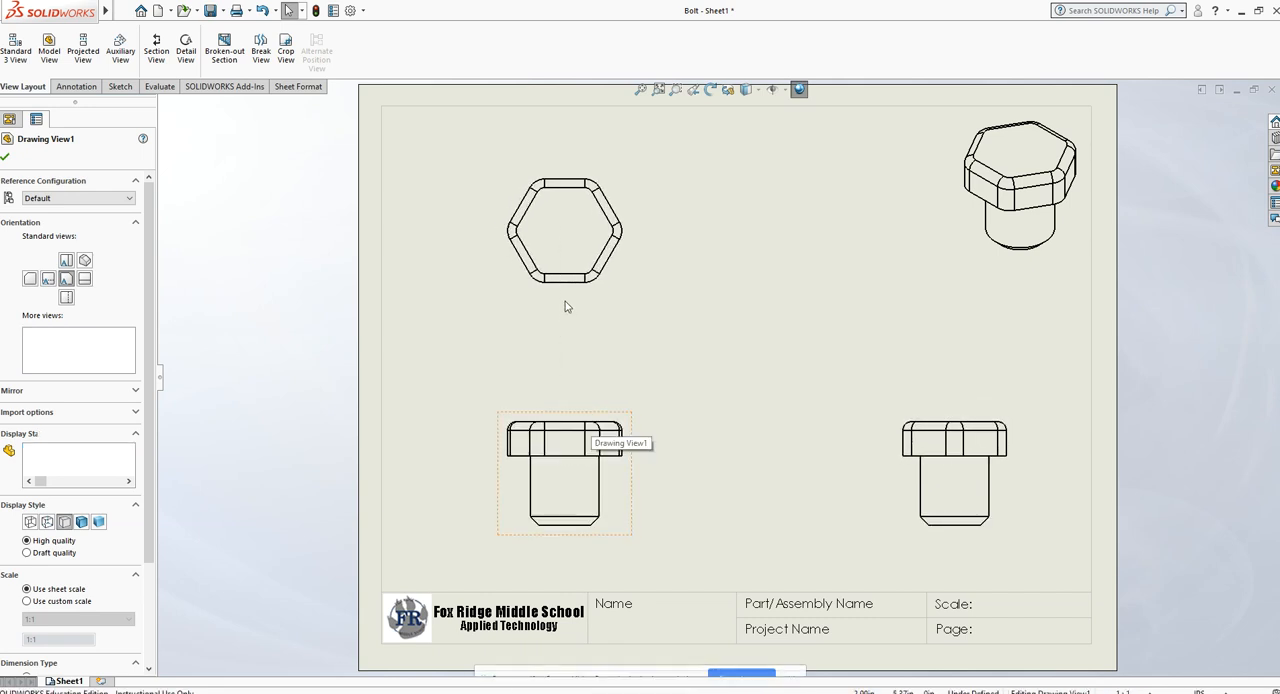
pyautogui.moveTo(585, 297); pyautogui.dragTo(554, 286)
pyautogui.click(420, 337)
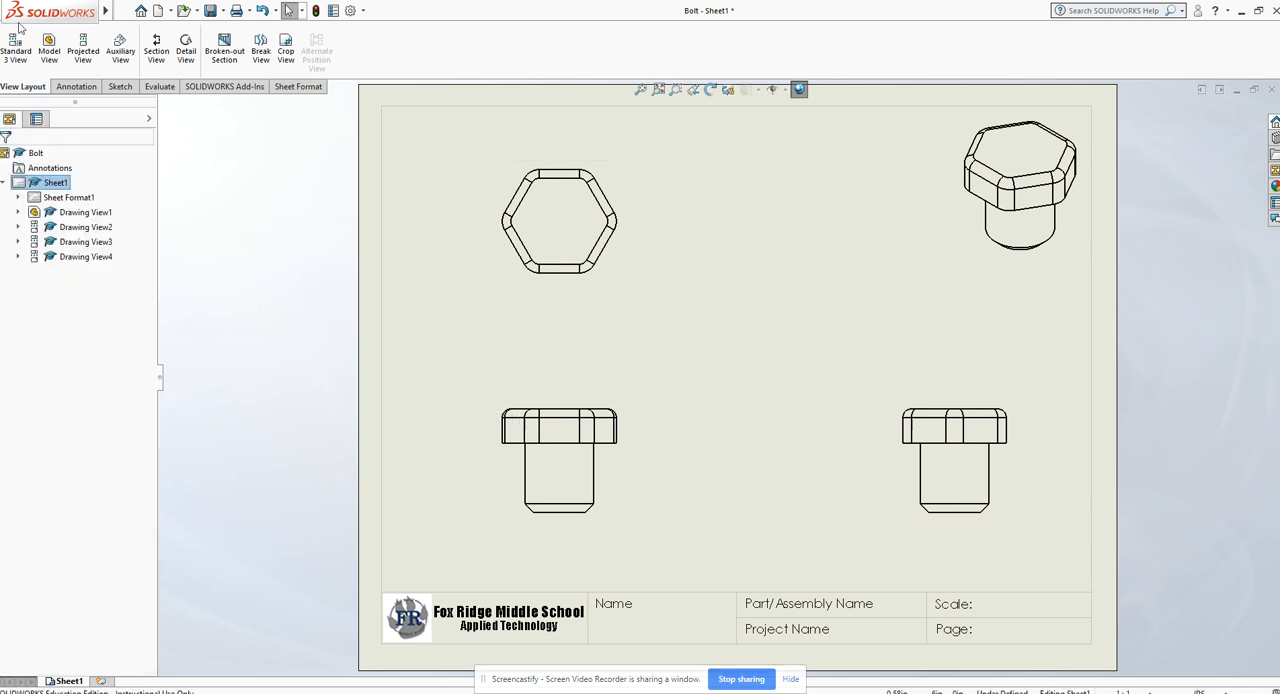
# - Dimension the shank's length and the diameter of its chamfered end face in the front view with Smart Dimension
pyautogui.click(62, 87)
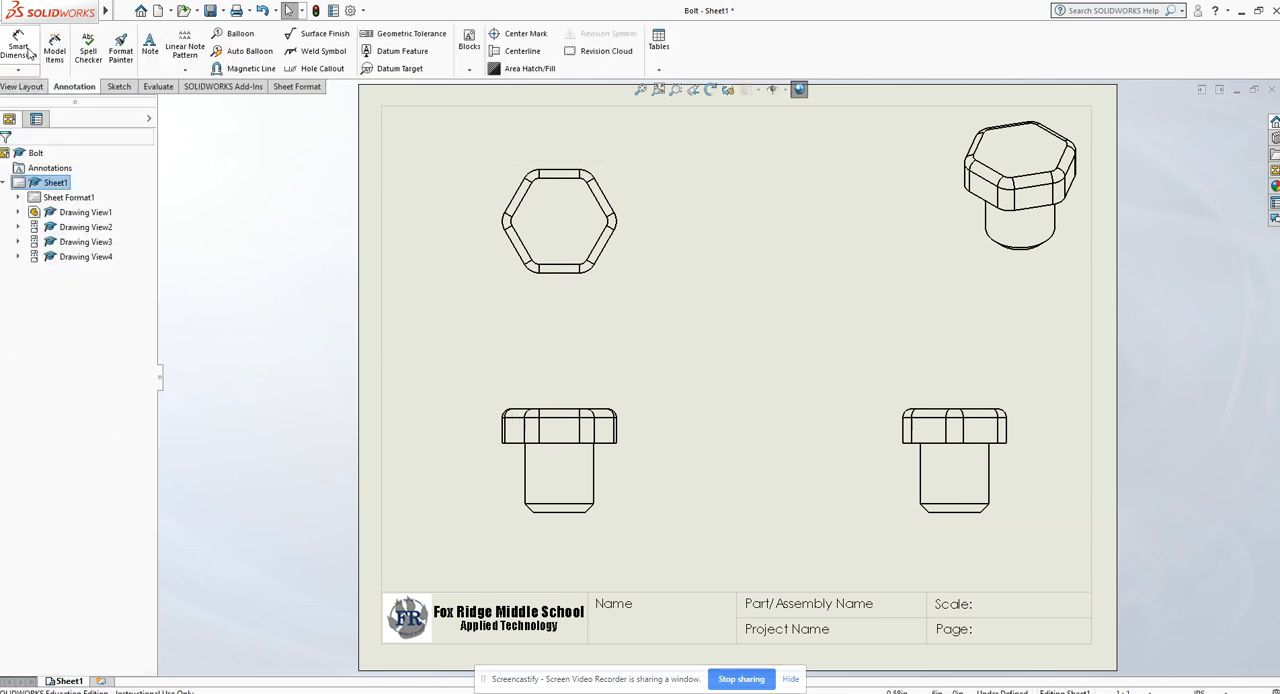
pyautogui.click(22, 48)
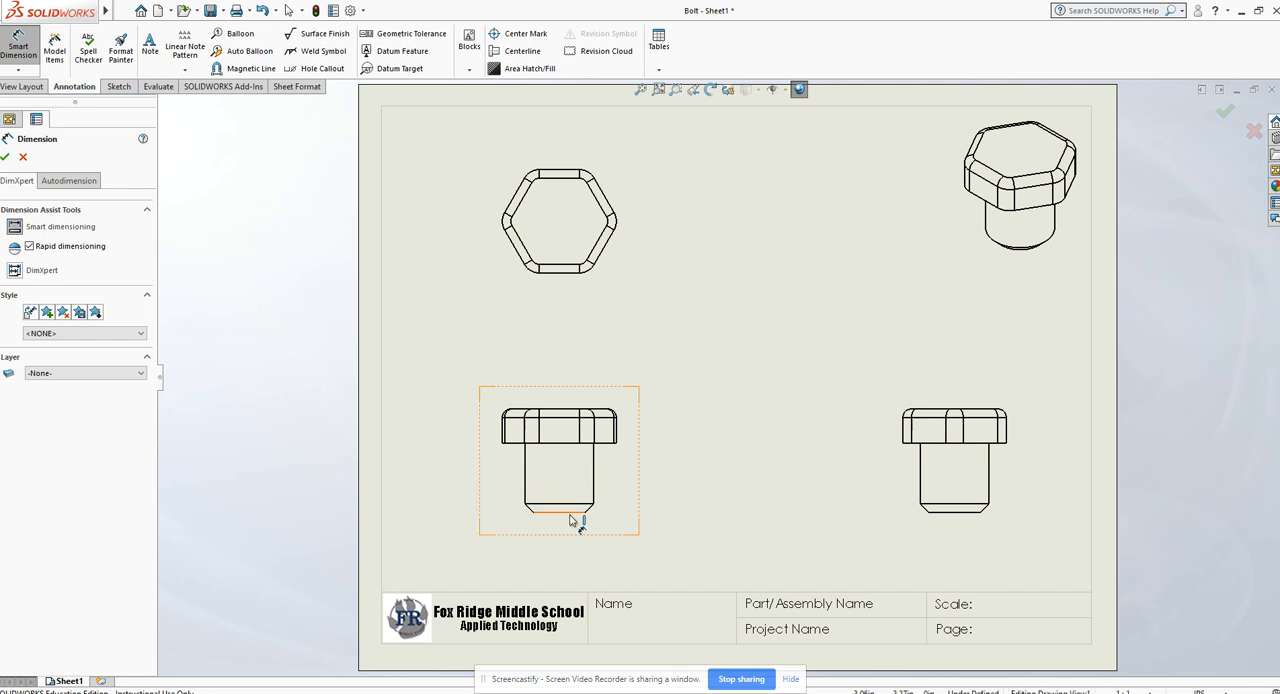
pyautogui.click(563, 444)
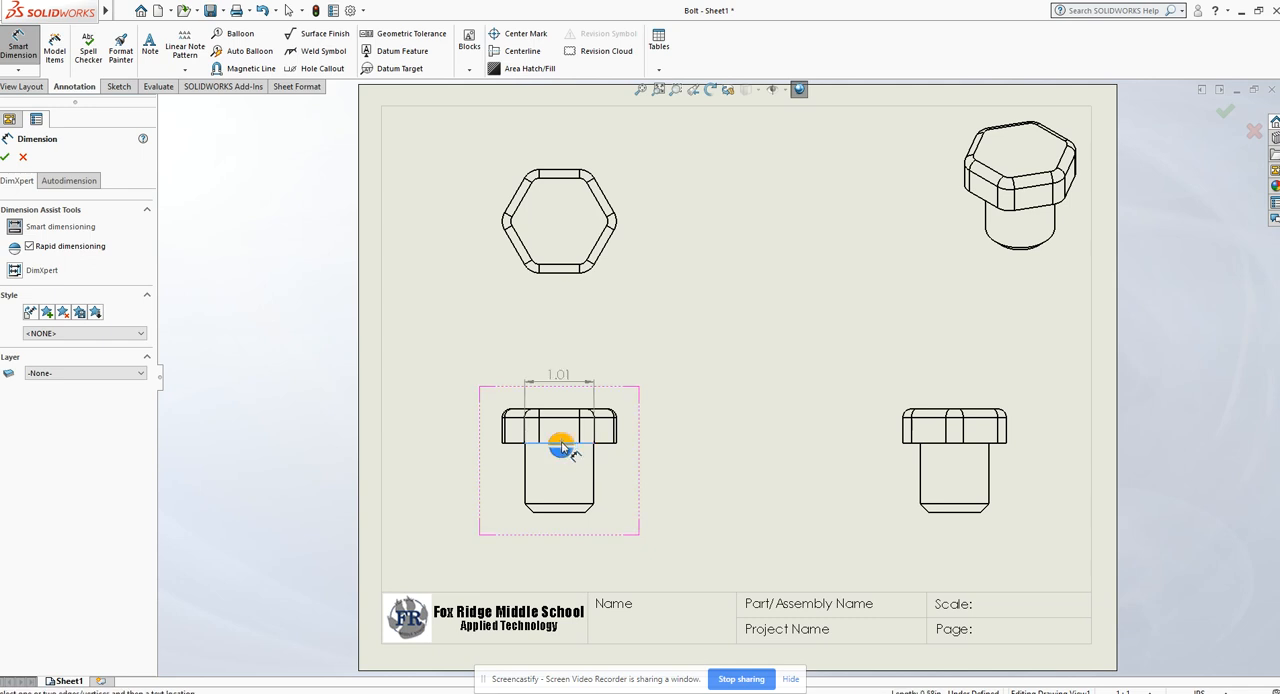
pyautogui.click(566, 513)
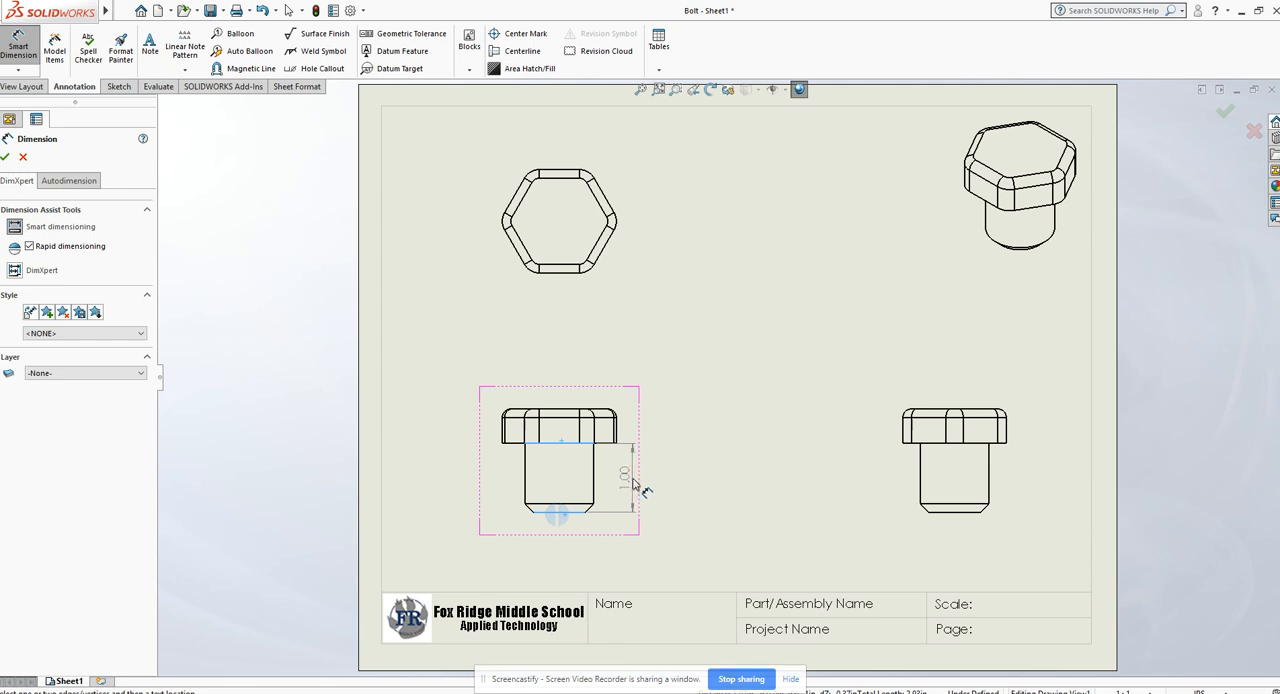
pyautogui.click(636, 490)
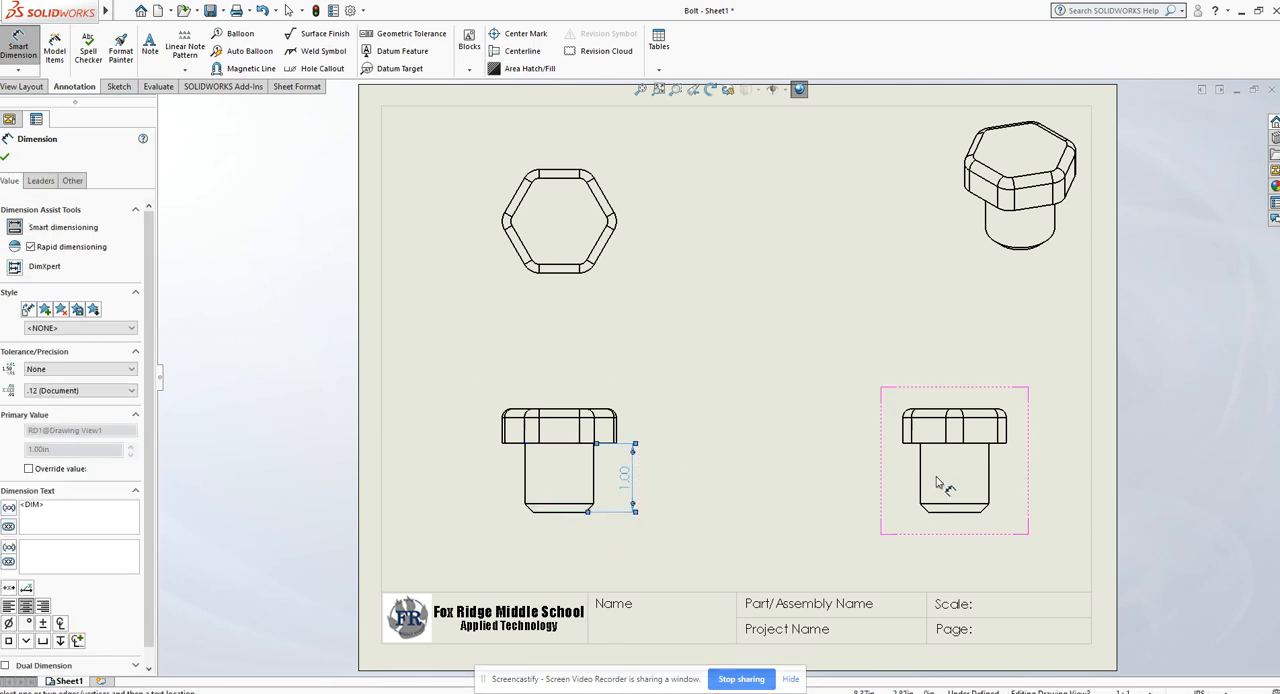
pyautogui.click(556, 512)
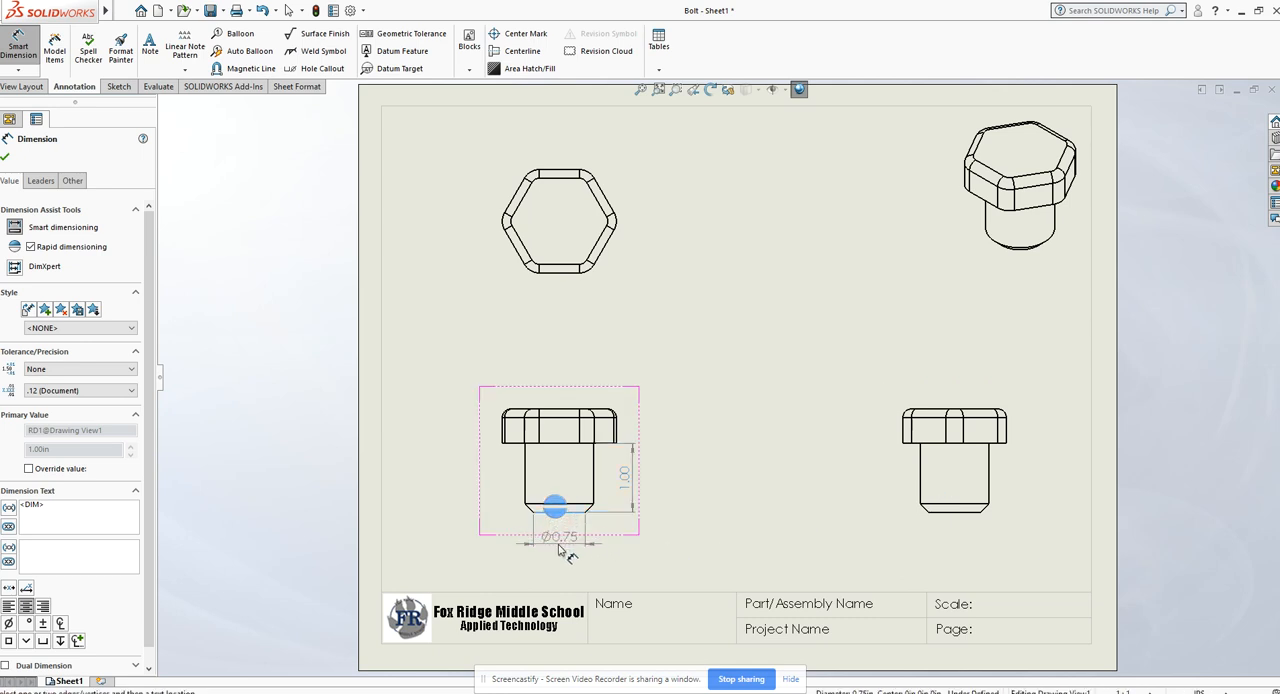
pyautogui.click(560, 550)
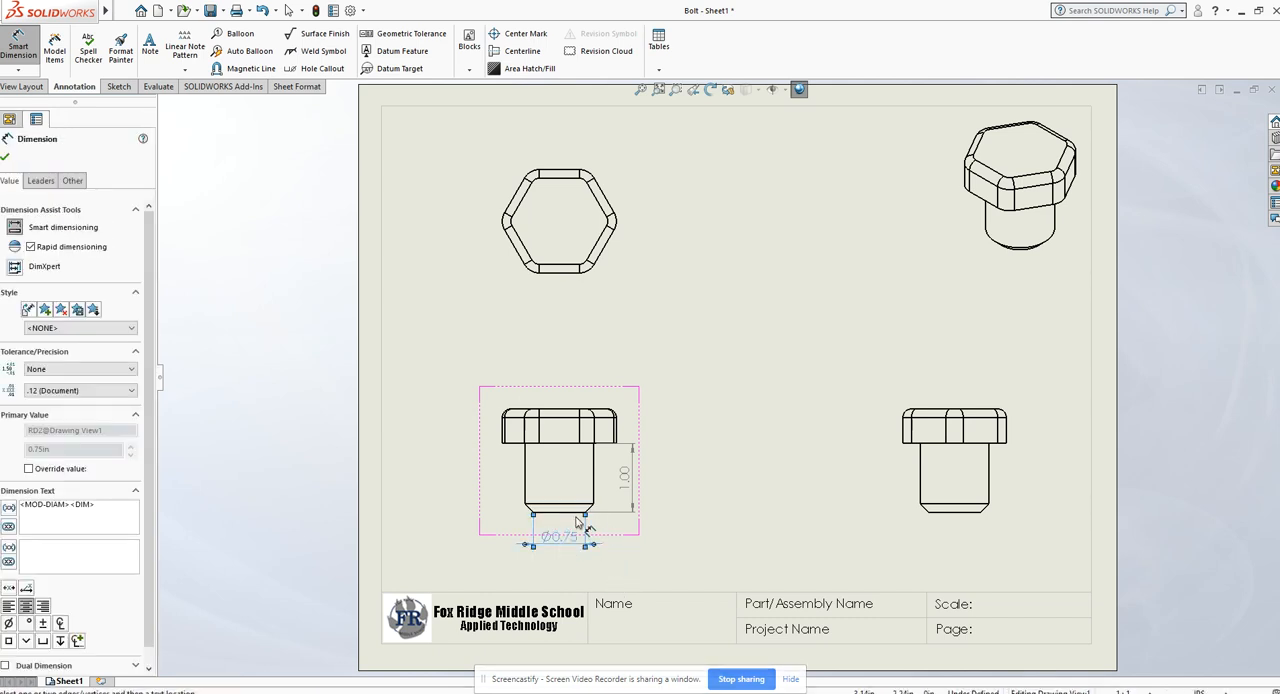
pyautogui.click(921, 478)
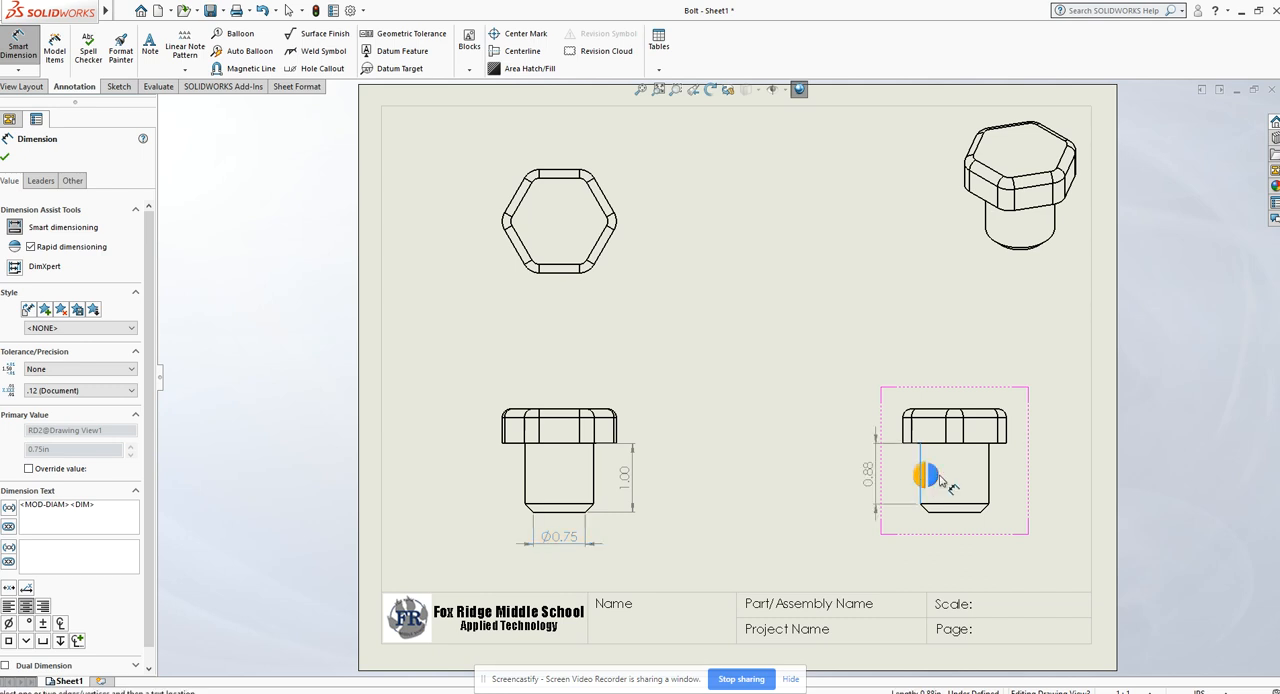
pyautogui.click(998, 481)
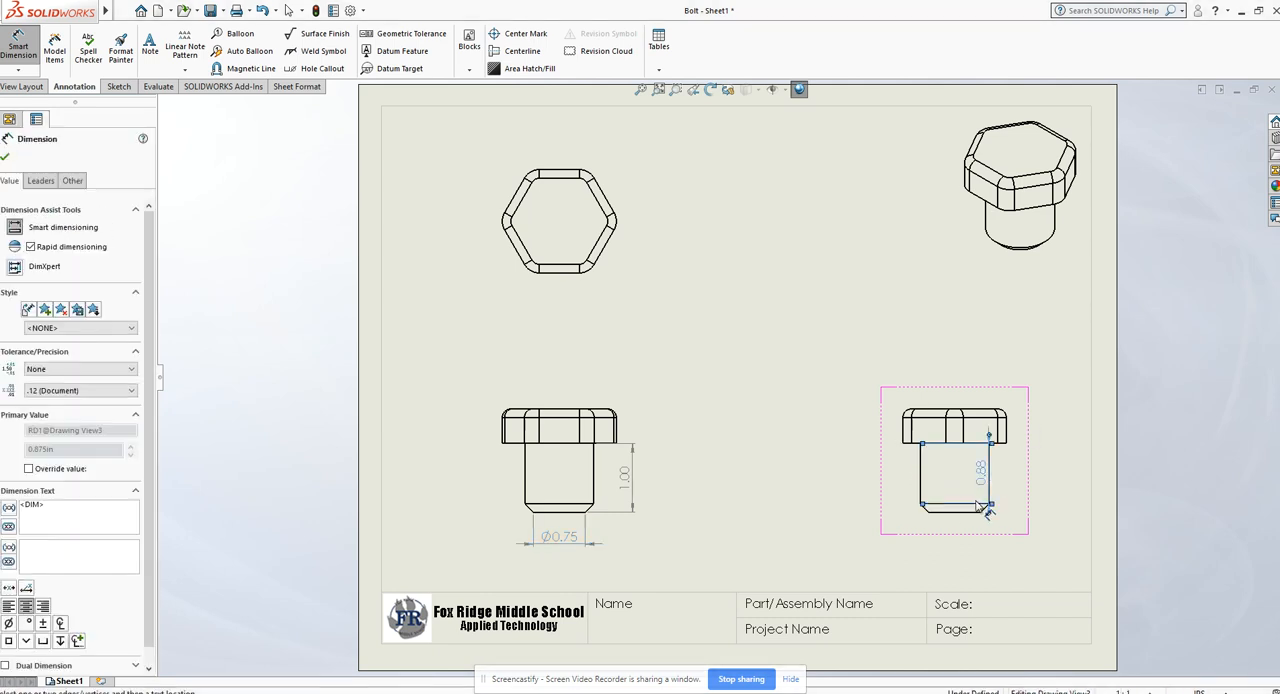
pyautogui.press('Escape')
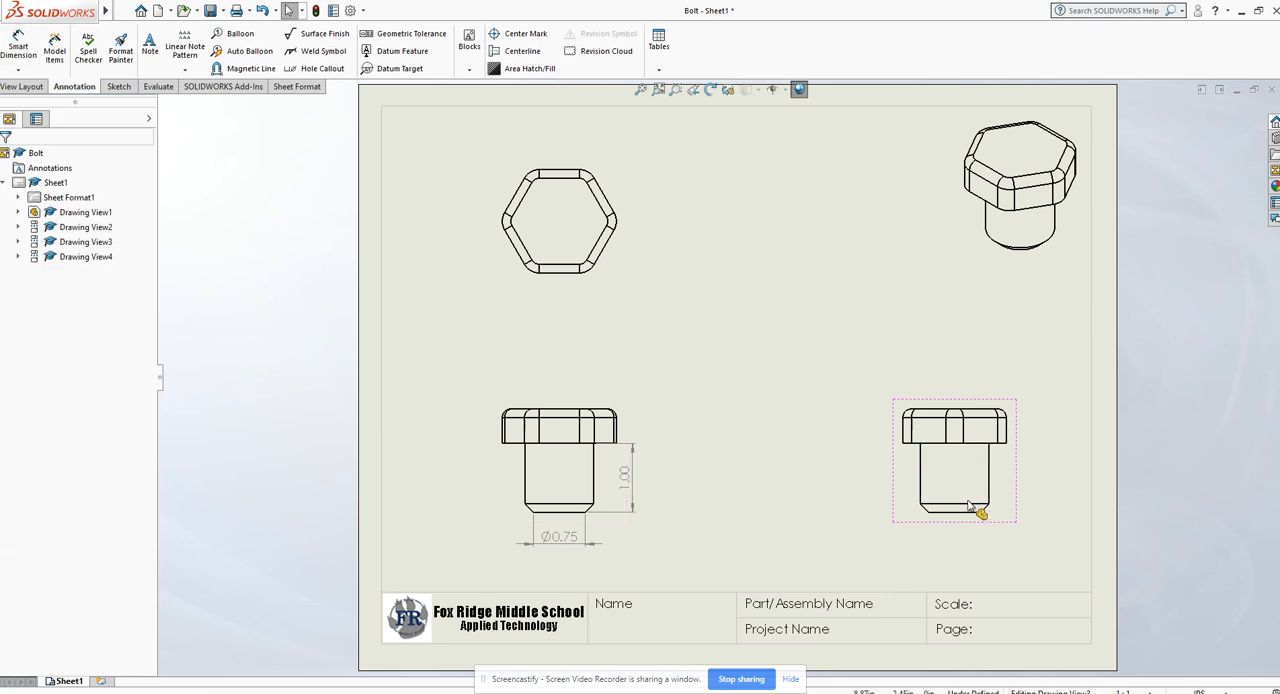
# - Dimension the shank's full diameter between its two vertical edges in the right side view, placing it below the bolt
pyautogui.click(28, 42)
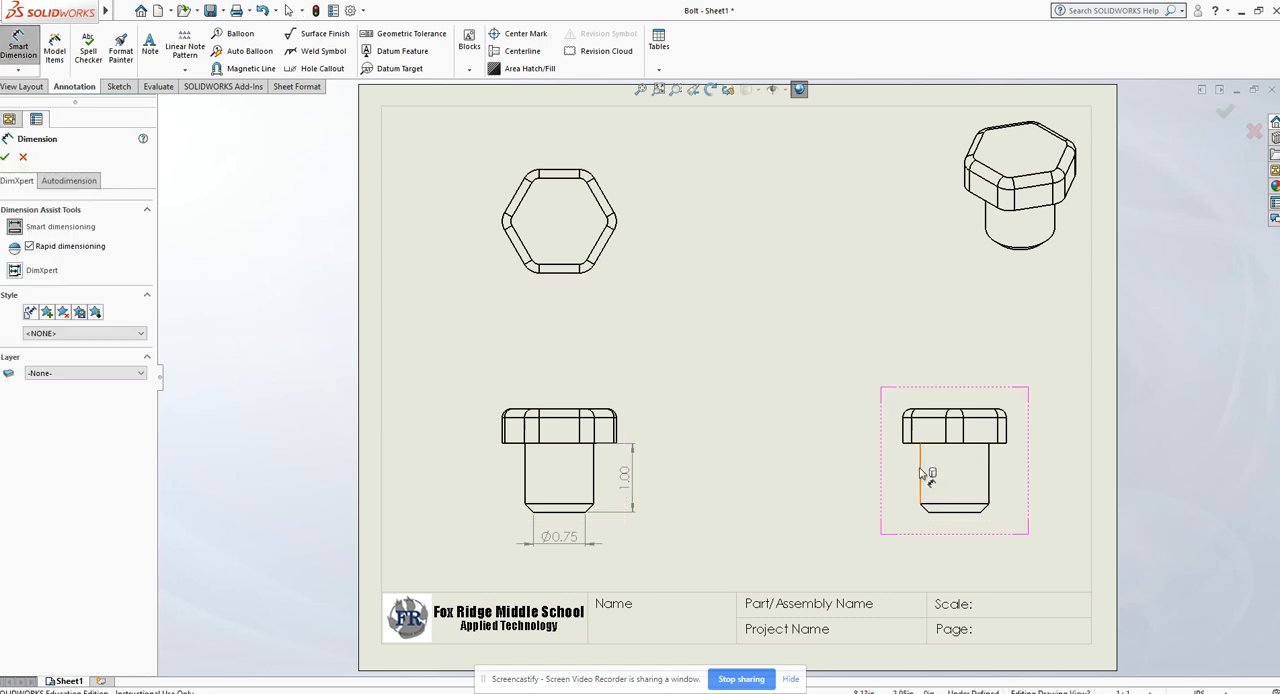
pyautogui.click(921, 474)
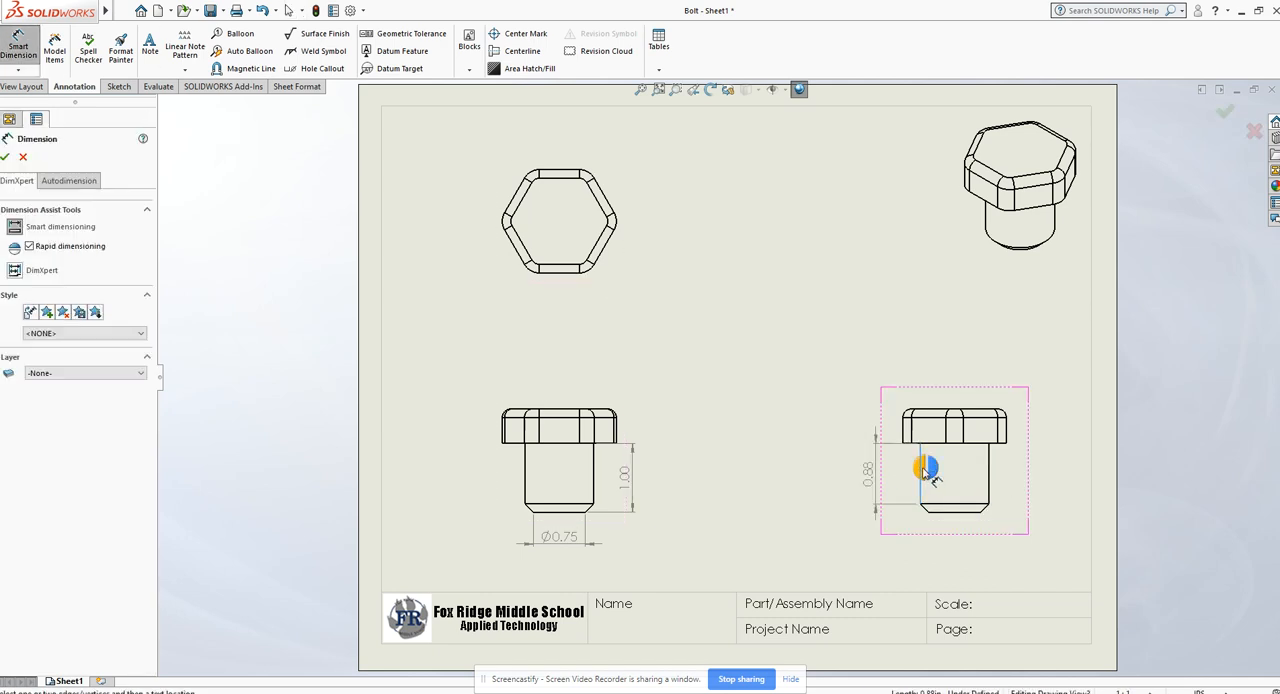
pyautogui.click(988, 462)
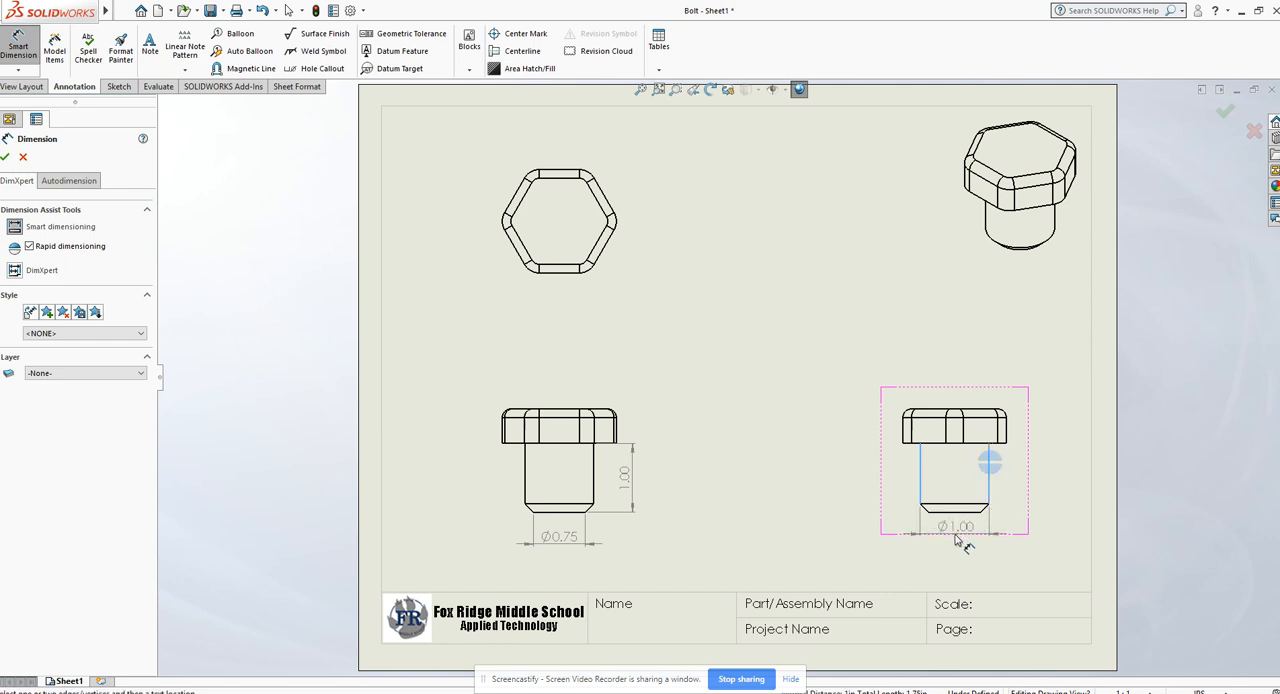
pyautogui.click(955, 540)
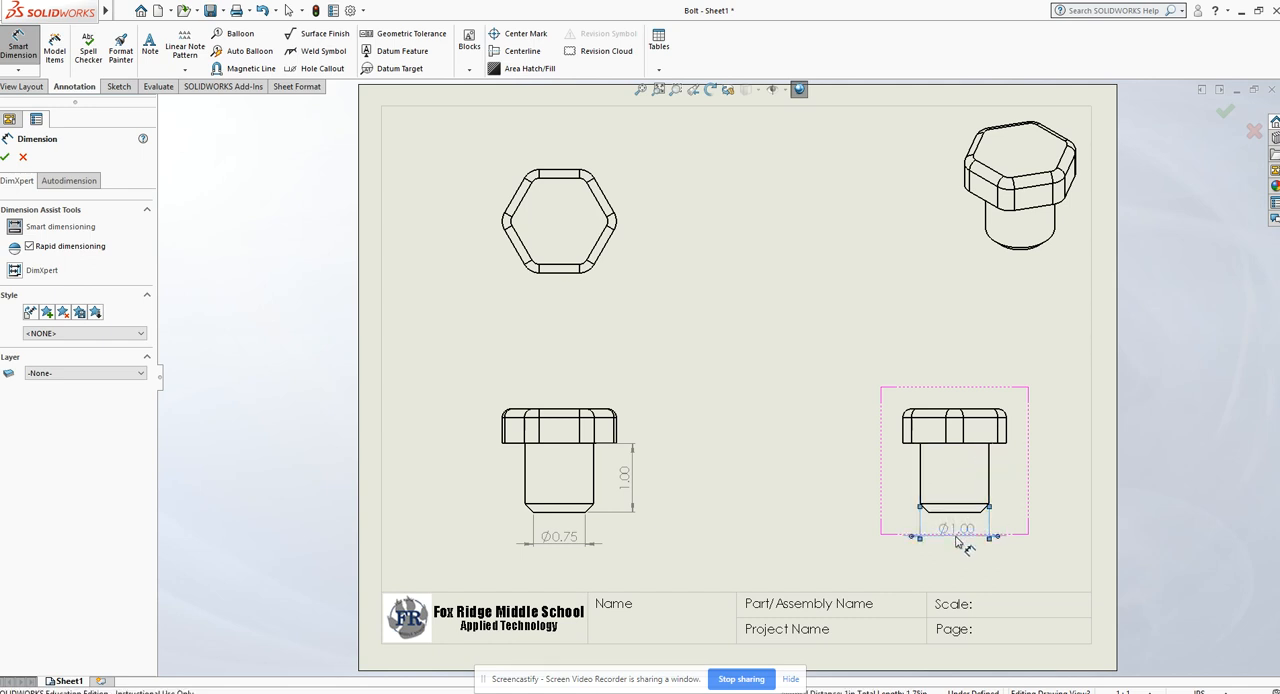
pyautogui.press('Escape')
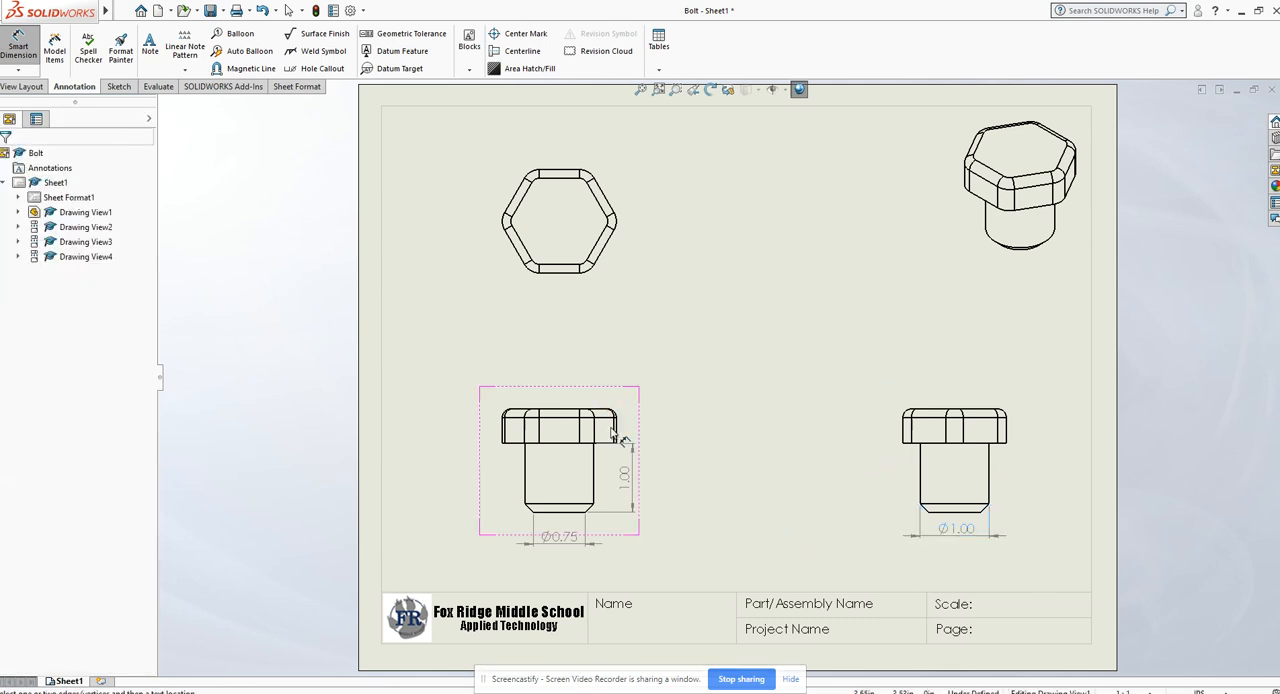
# - Dimension the bolt head's thickness in the right side view, placing it to the left of the head
pyautogui.click(940, 412)
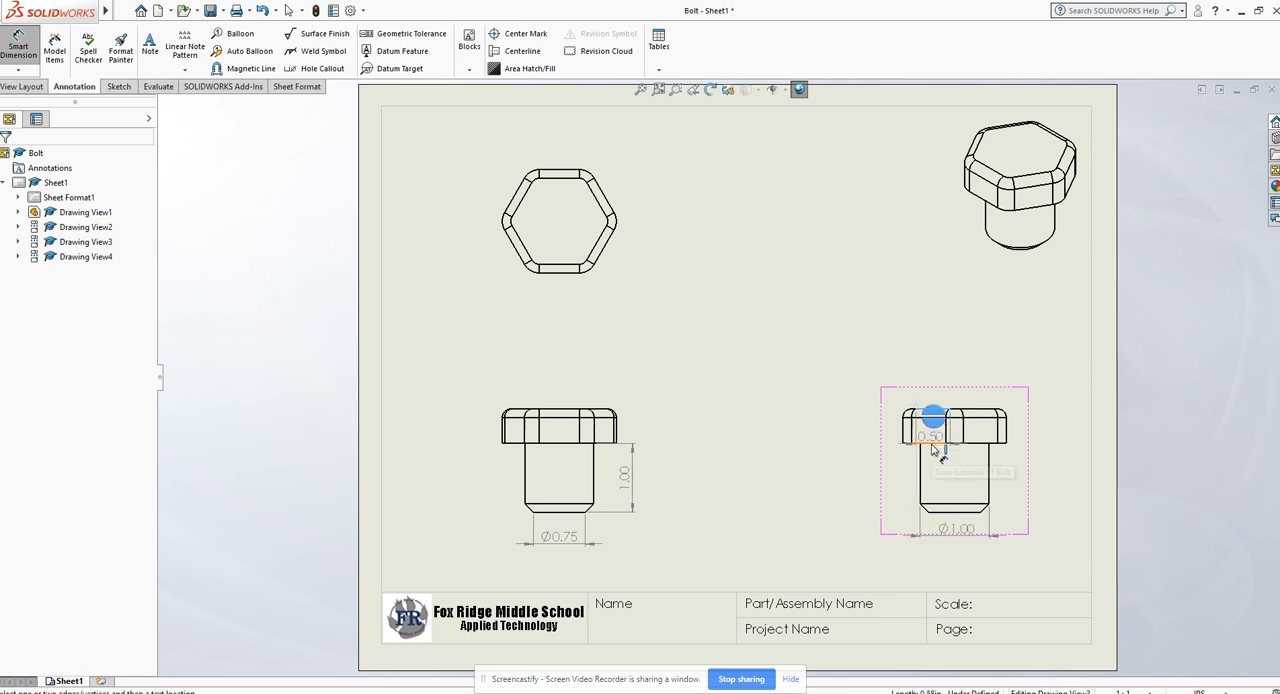
pyautogui.click(934, 444)
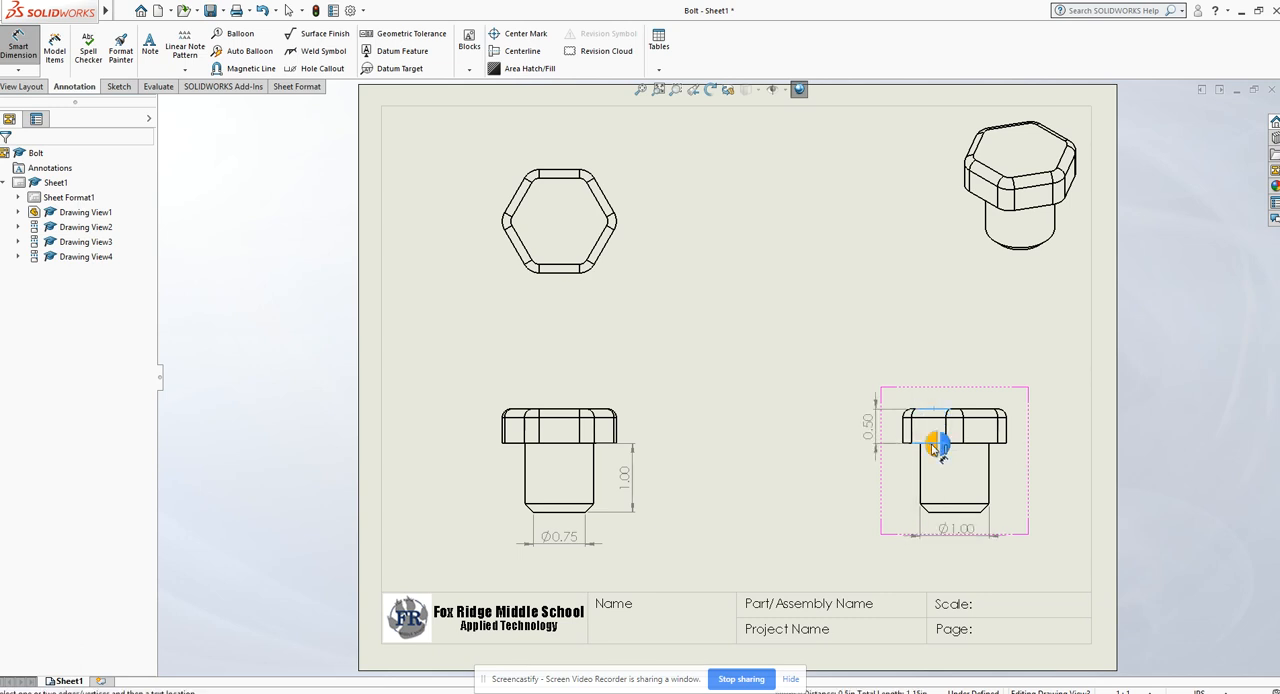
pyautogui.click(862, 428)
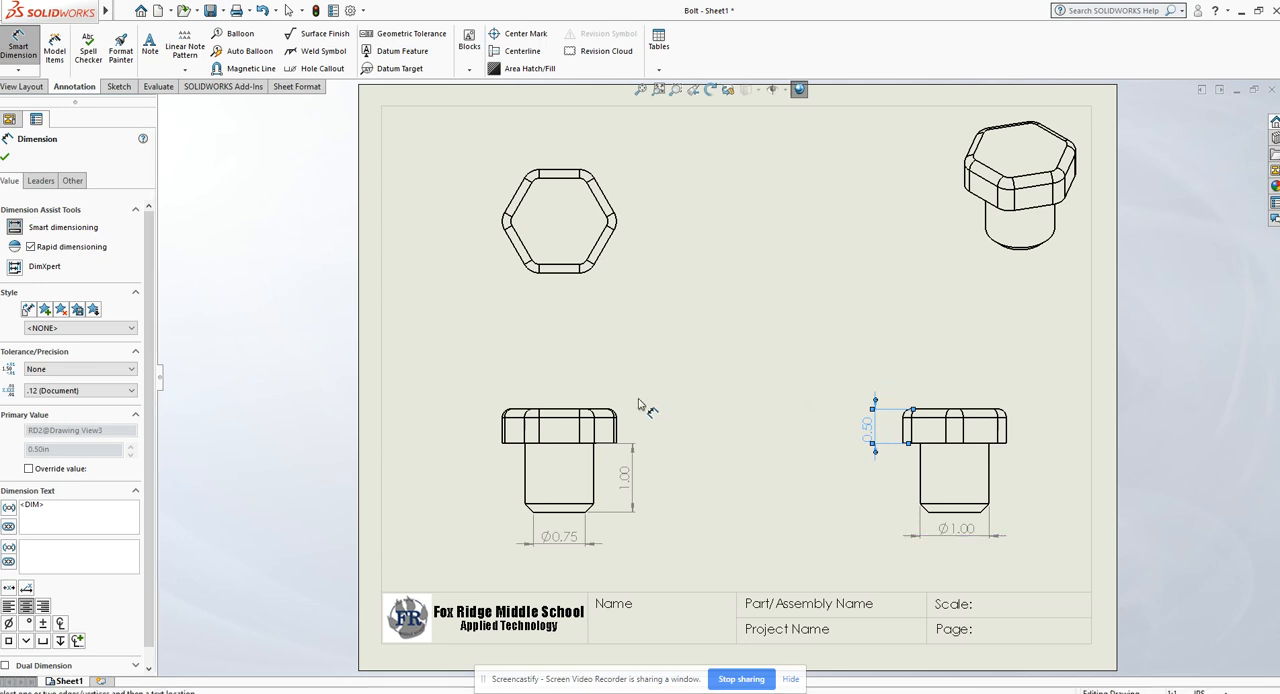
# - Dimension the radius of the head's upper right rounded corner in the front view, placing it outside the outline
pyautogui.scroll(-5, 620, 419)
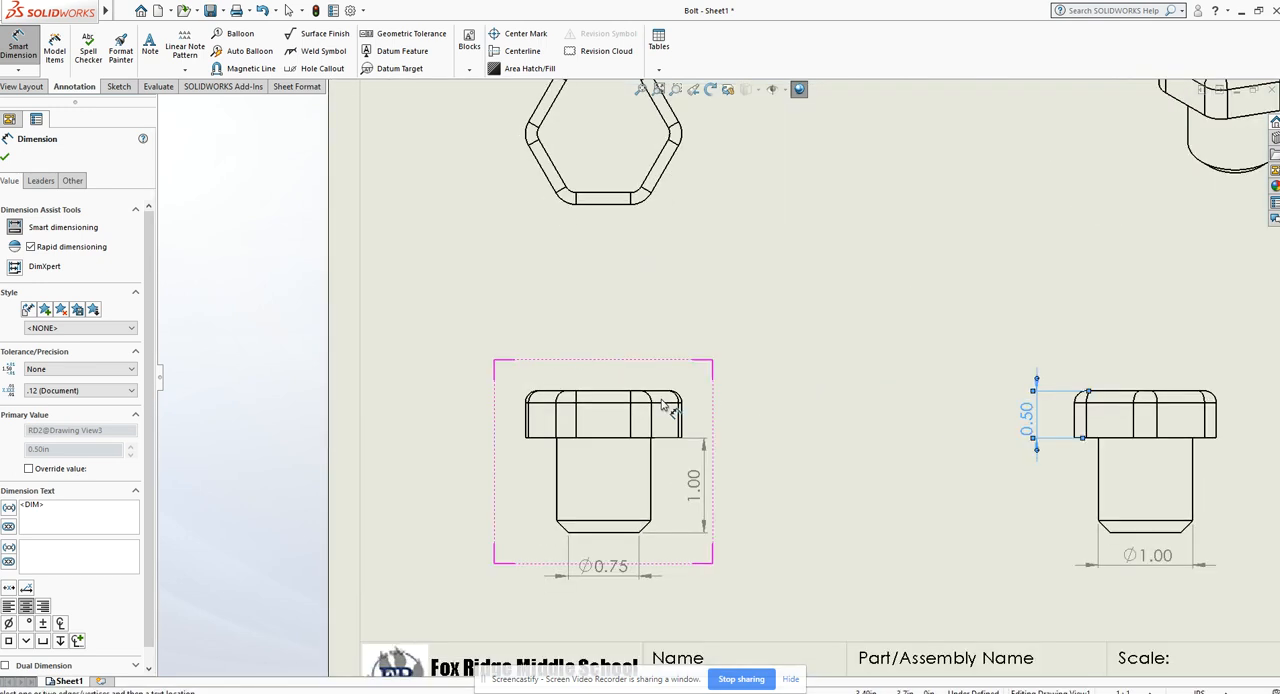
pyautogui.scroll(-3, 718, 392)
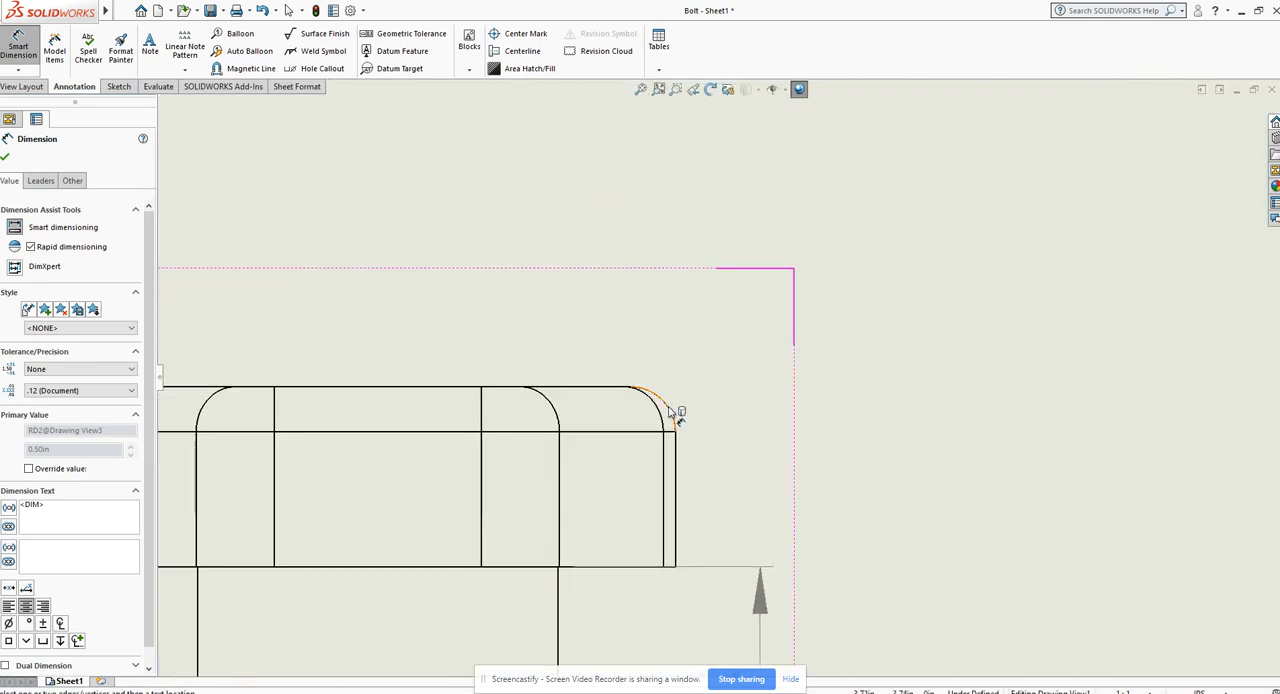
pyautogui.click(671, 413)
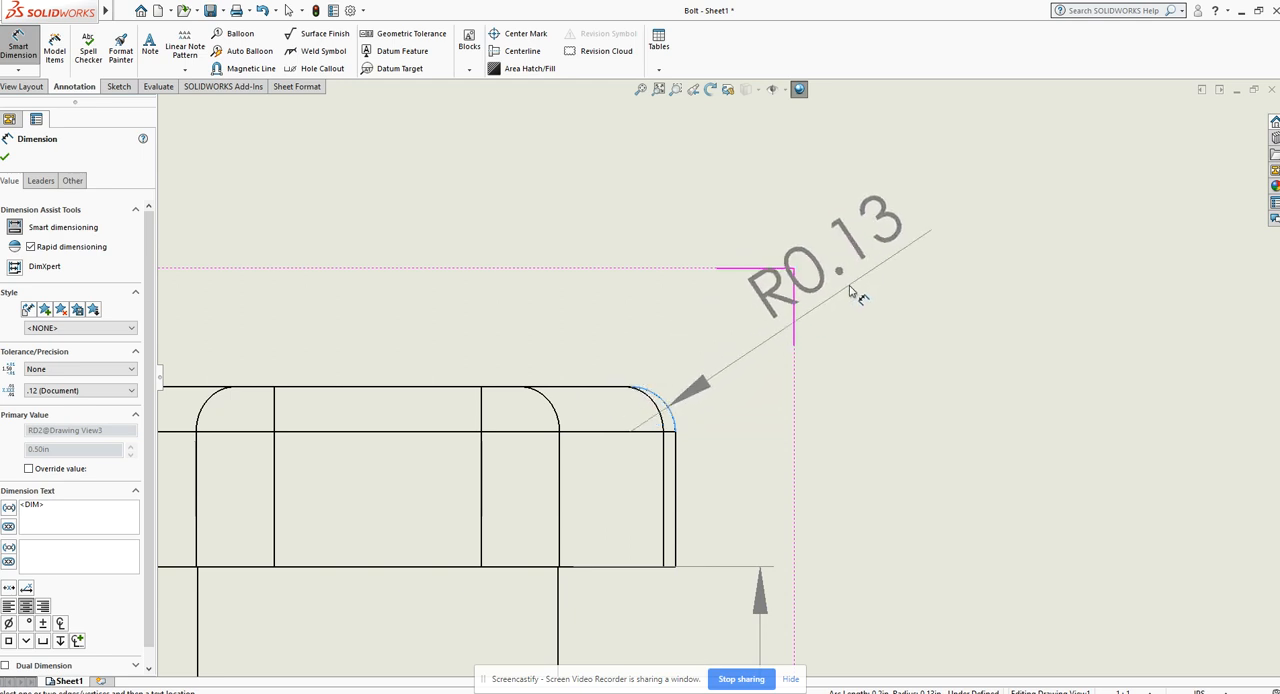
pyautogui.click(862, 312)
# - Dimension the angle between the left chamfer edge and the shank's bottom edge in the front view, placing it to the left of the shank
pyautogui.scroll(-3, 872, 311)
pyautogui.scroll(4, 895, 390)
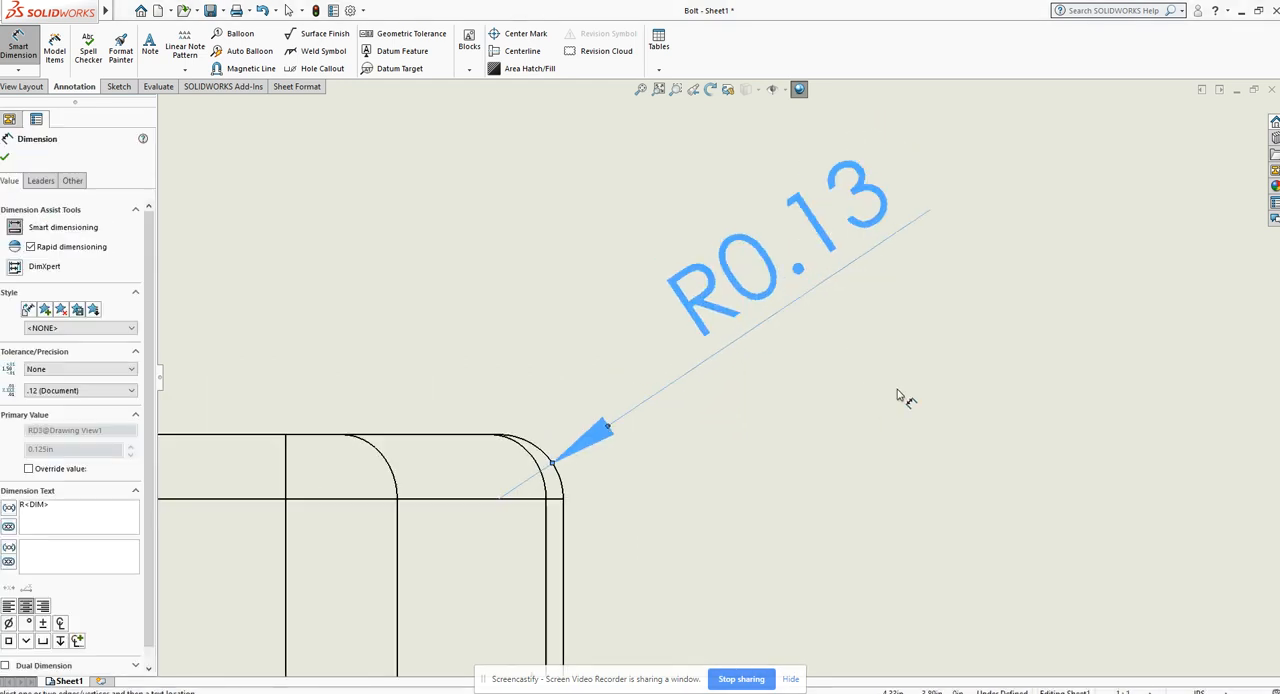
pyautogui.press('f')
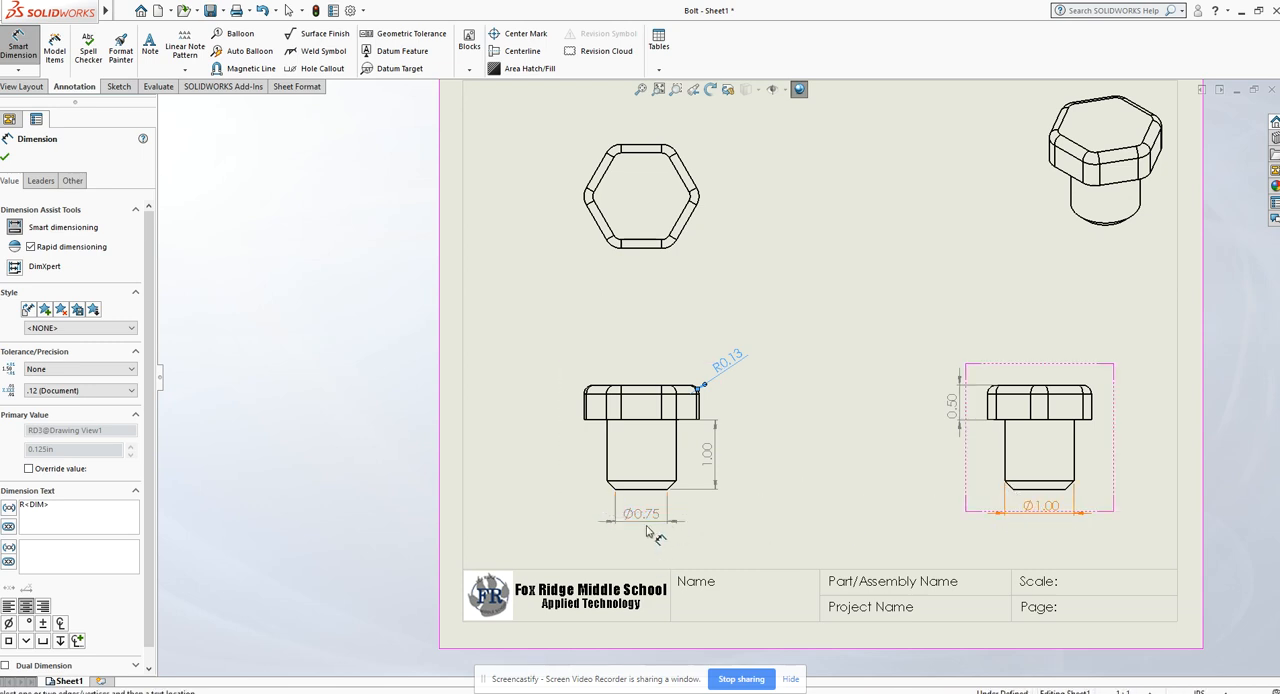
pyautogui.scroll(-3, 630, 497)
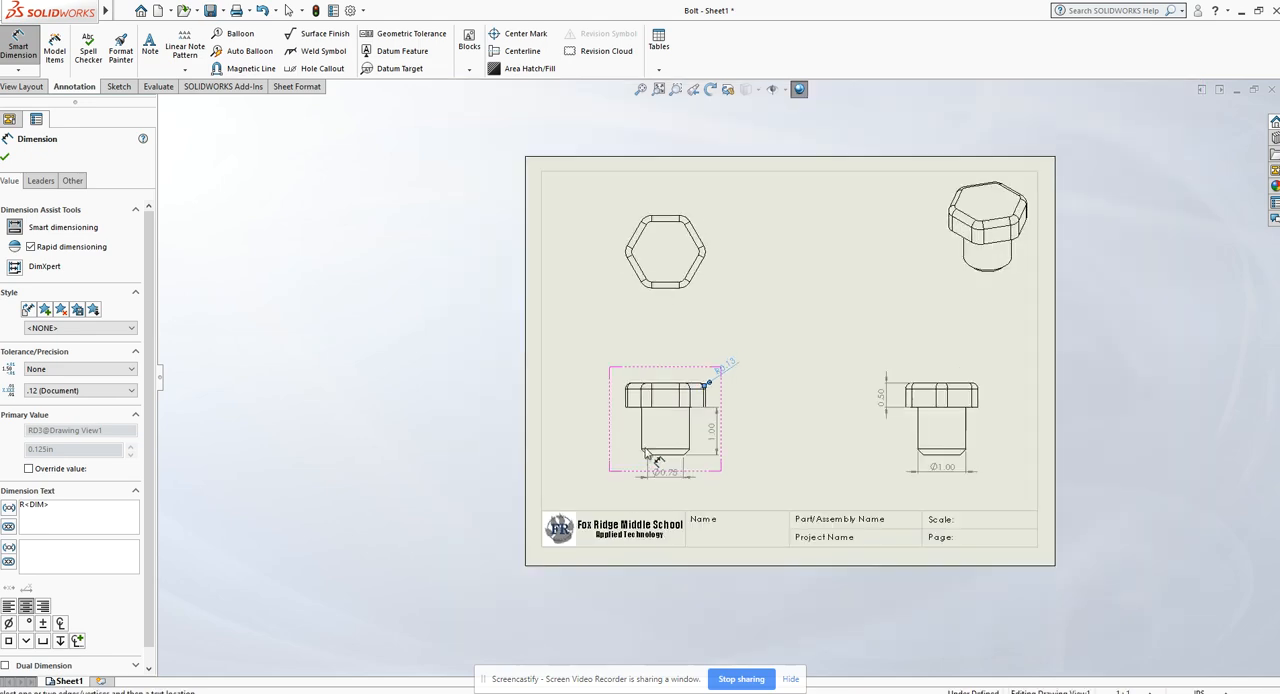
pyautogui.scroll(-6, 697, 420)
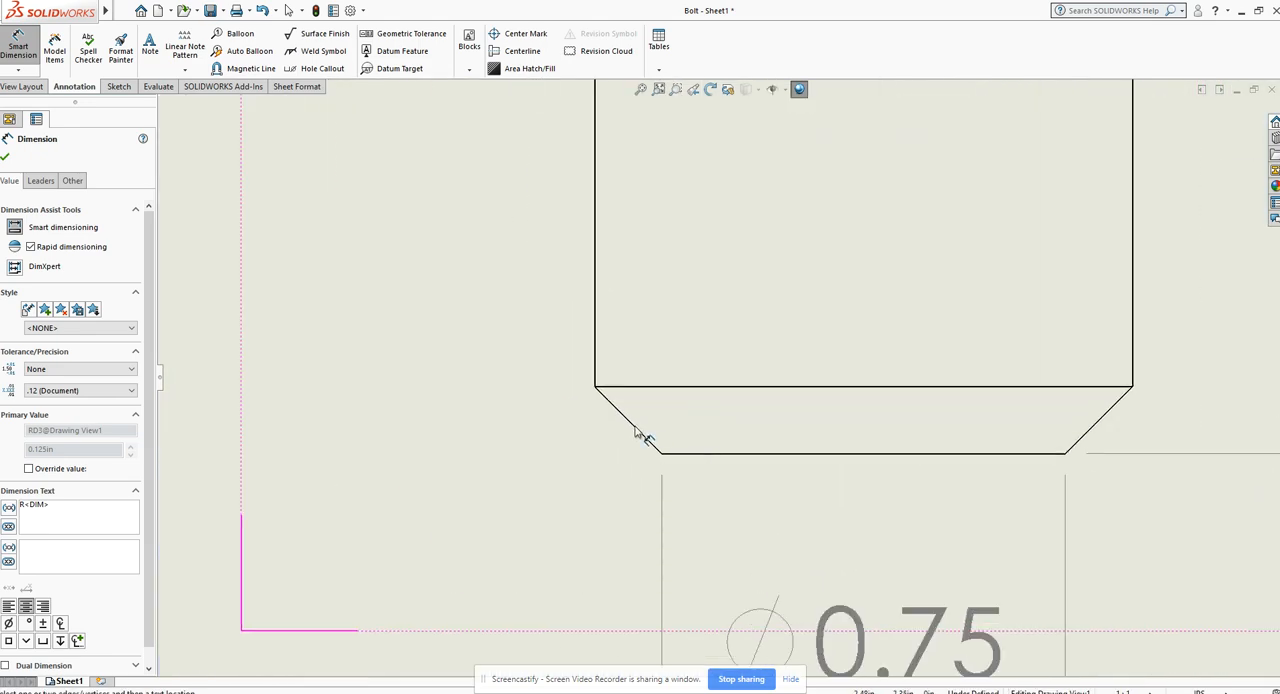
pyautogui.click(636, 431)
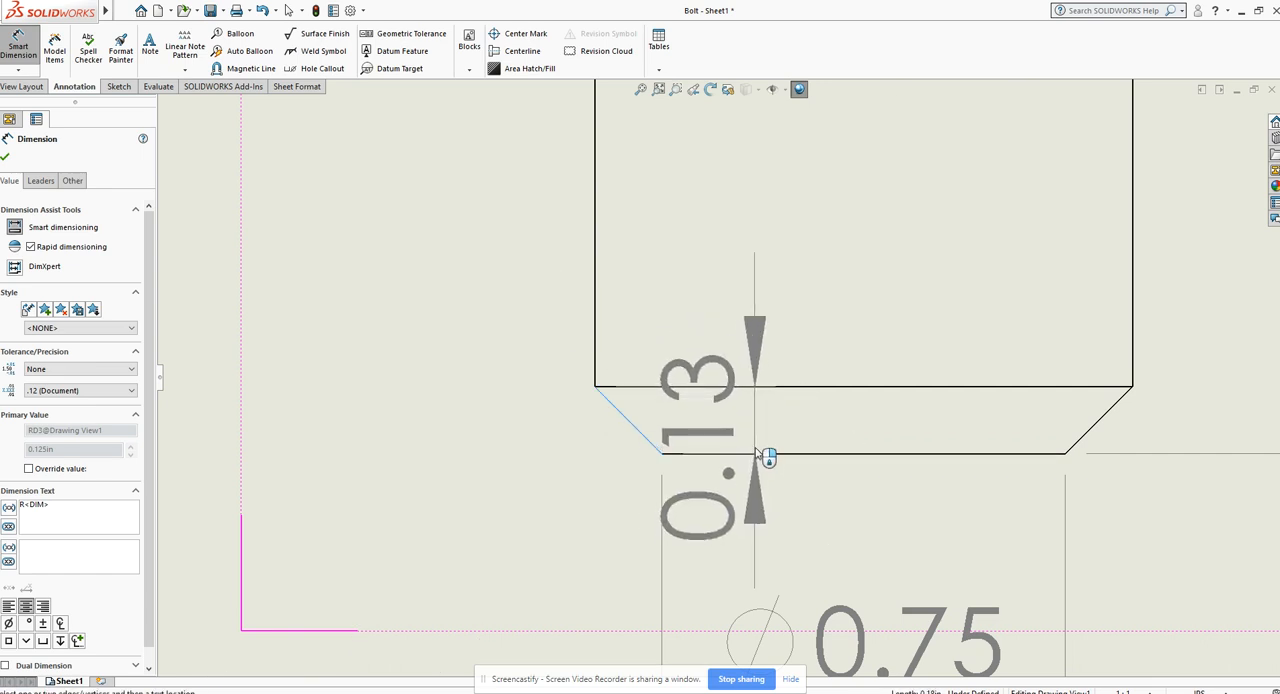
pyautogui.click(756, 453)
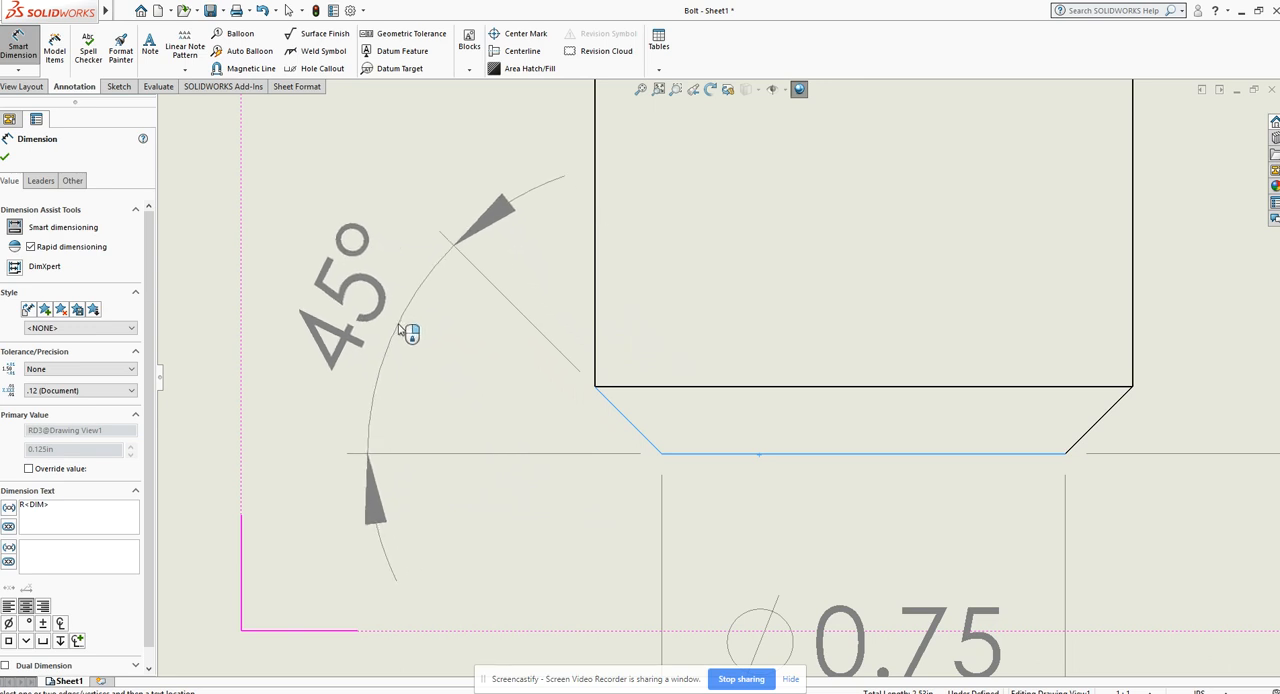
pyautogui.click(400, 330)
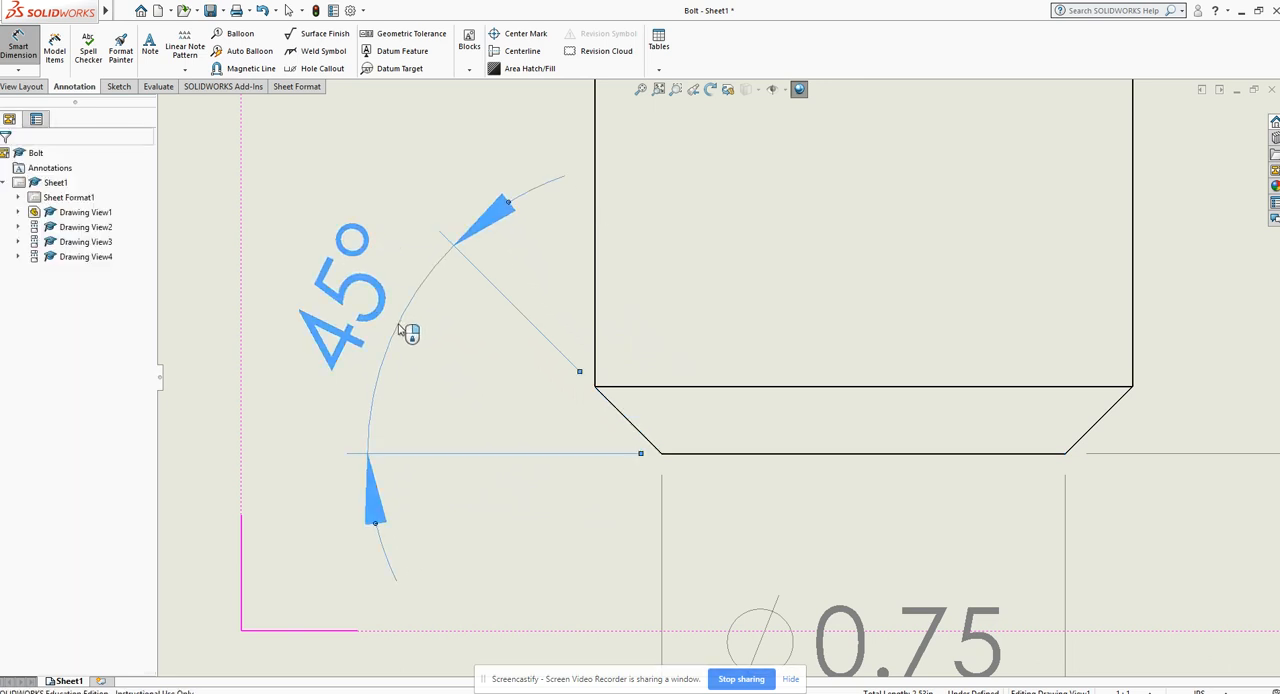
pyautogui.scroll(-2, 640, 410)
pyautogui.scroll(6, 640, 410)
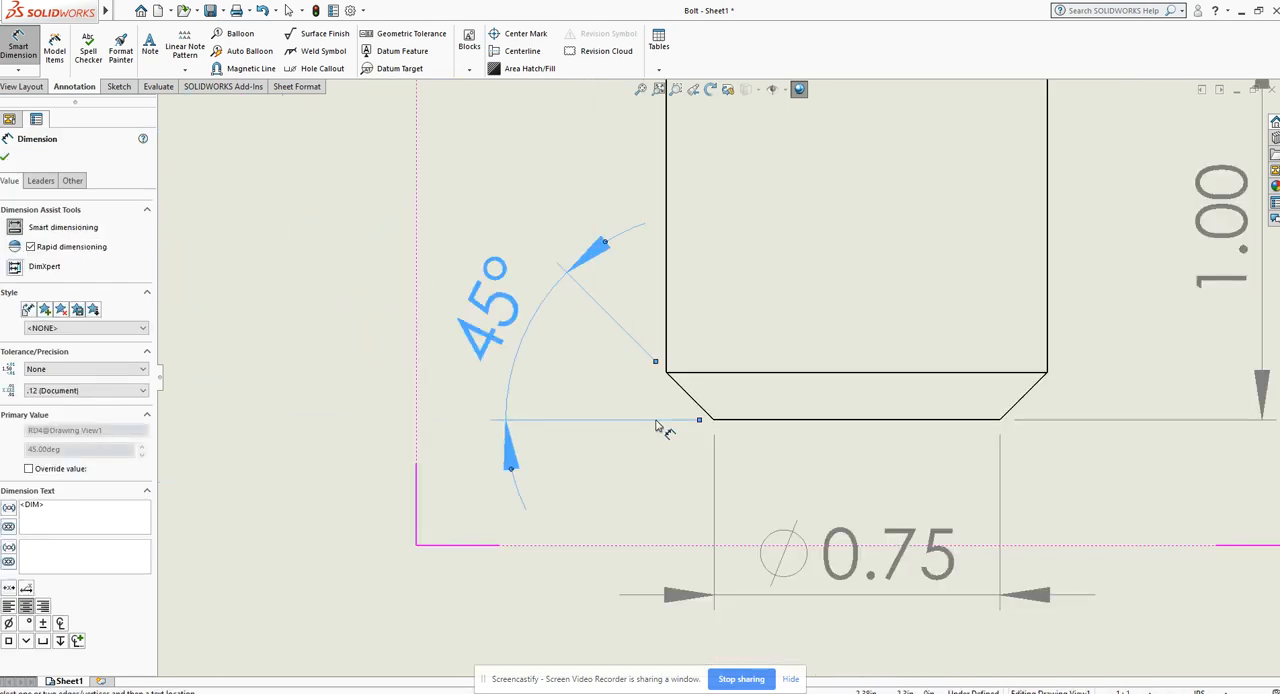
pyautogui.scroll(-2, 877, 360)
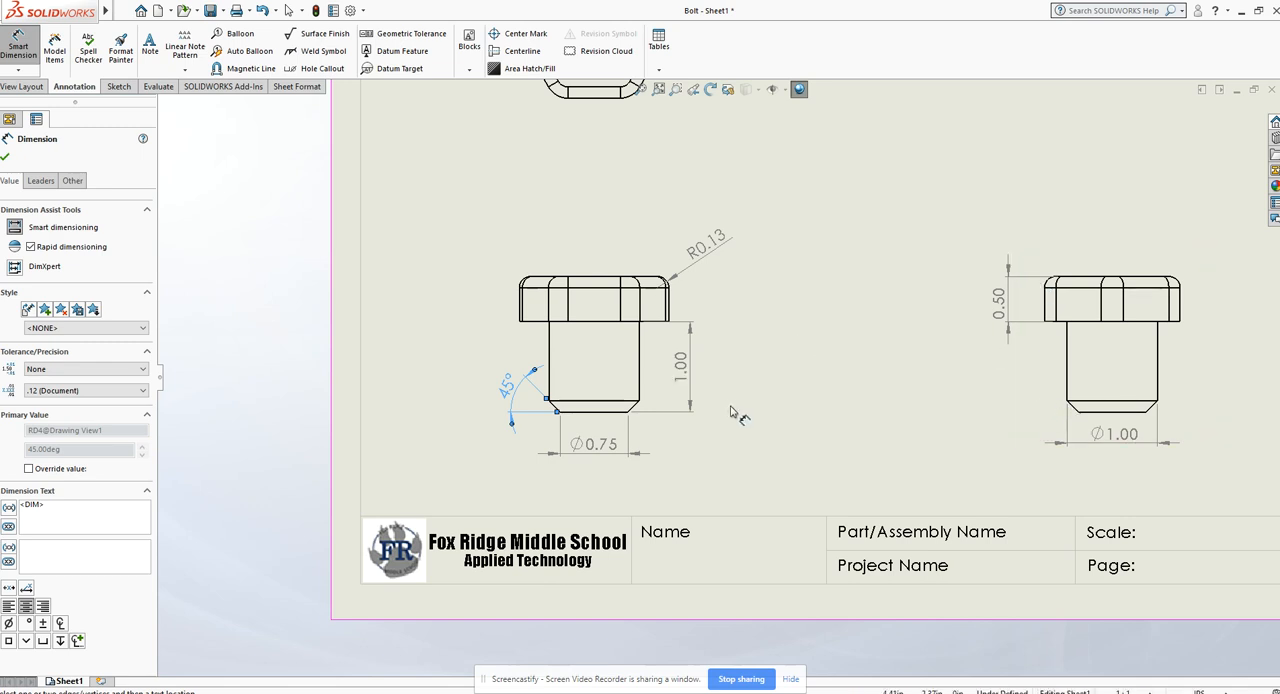
pyautogui.click(782, 366)
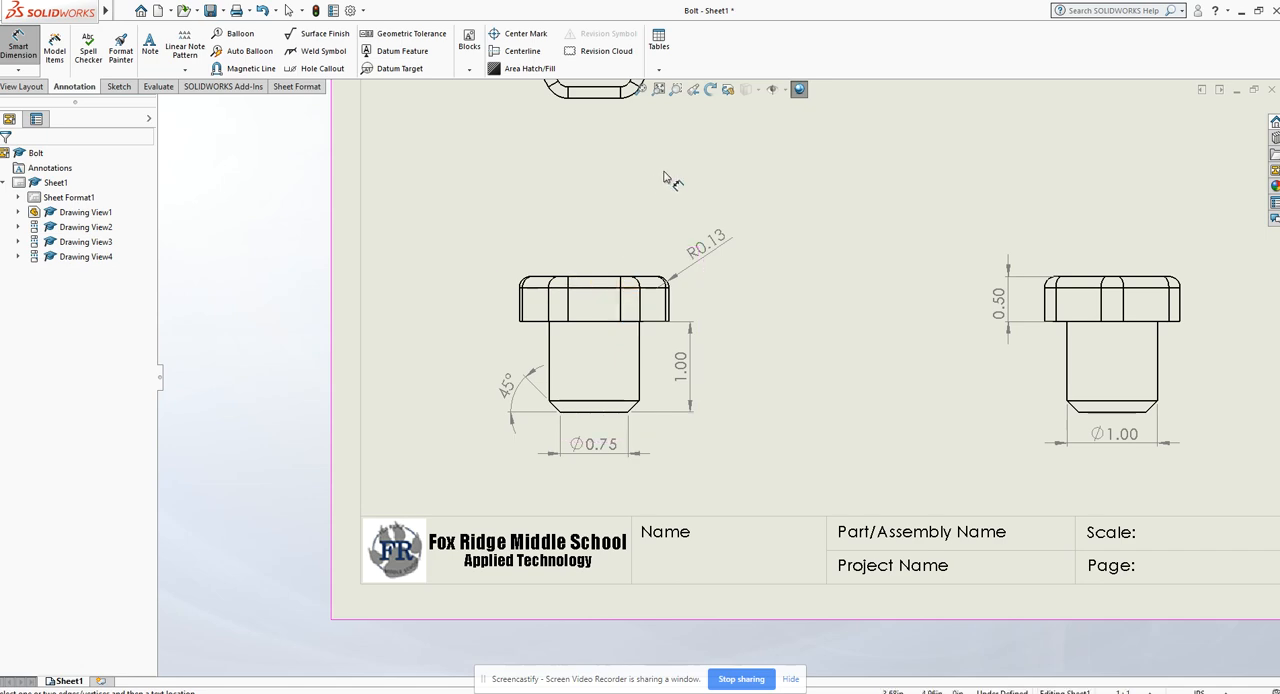
# - Dimension the radius of the hexagonal head's right rounded corner in the top view, placing it to the right of the head
pyautogui.scroll(-2, 770, 212)
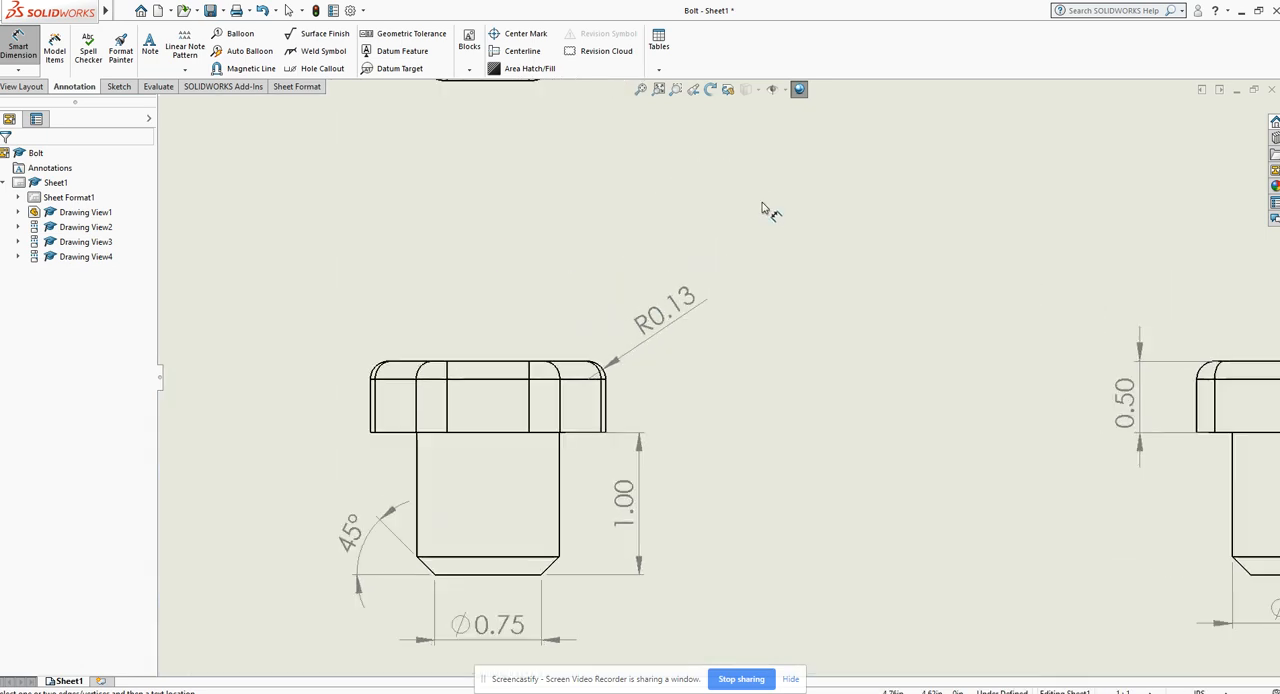
pyautogui.scroll(6, 764, 206)
pyautogui.scroll(-3, 712, 288)
pyautogui.scroll(-3, 701, 303)
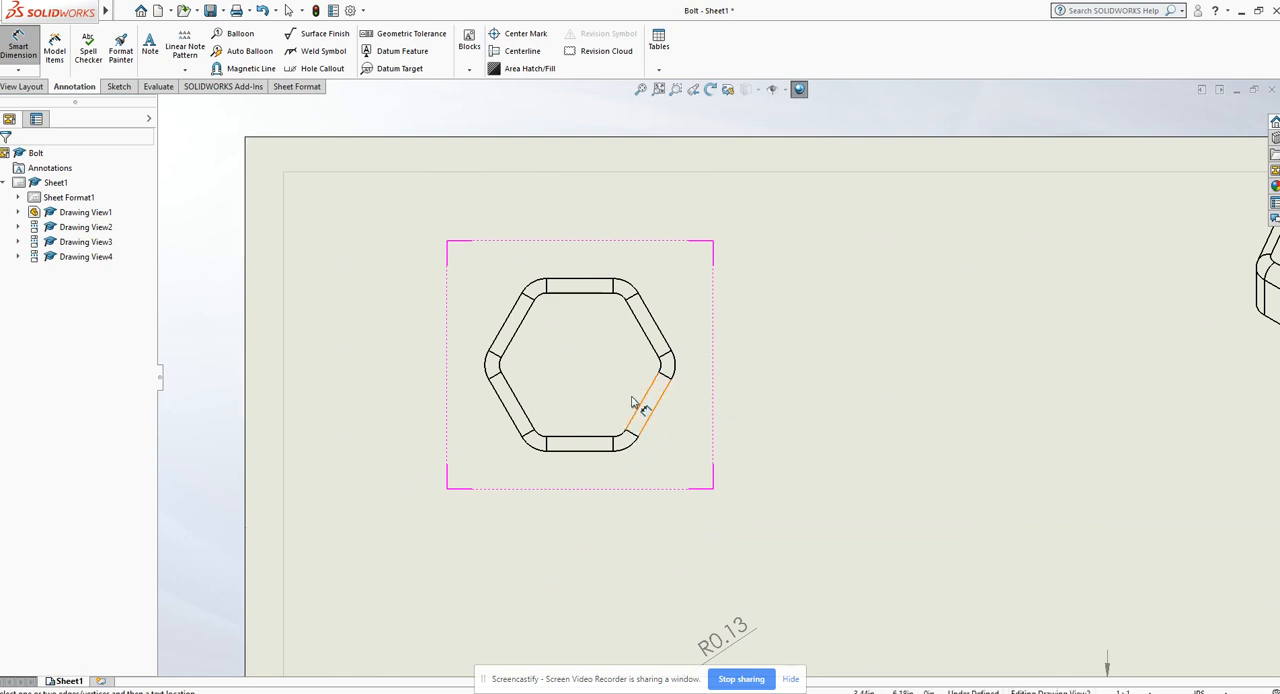
pyautogui.click(677, 367)
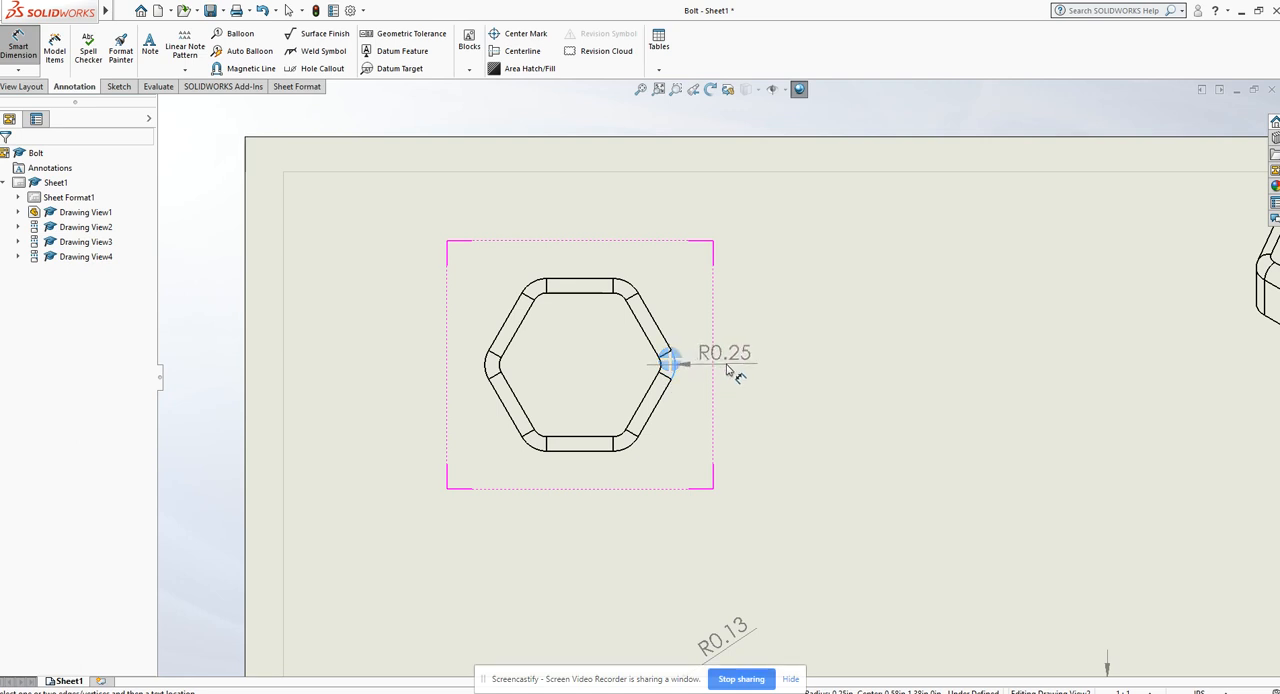
pyautogui.click(731, 373)
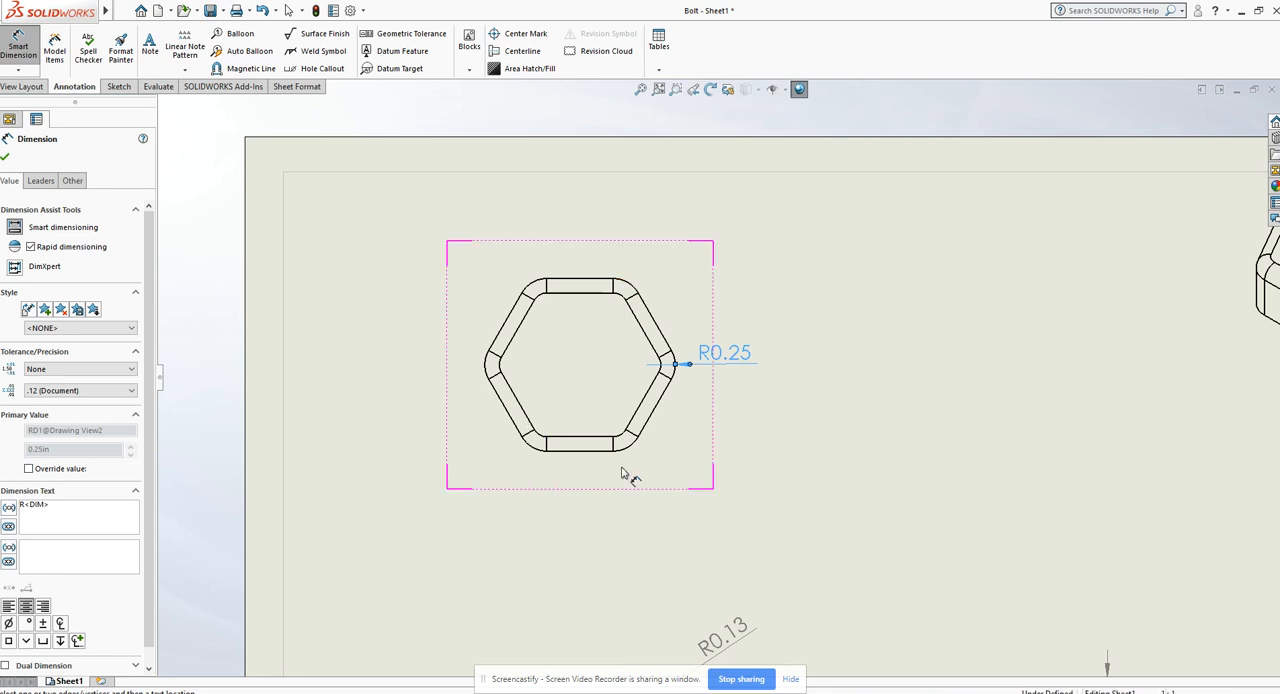
# - Dimension the distance between the hexagonal head's upper and lower flats in the top view, placing it to the right of the head
pyautogui.click(579, 285)
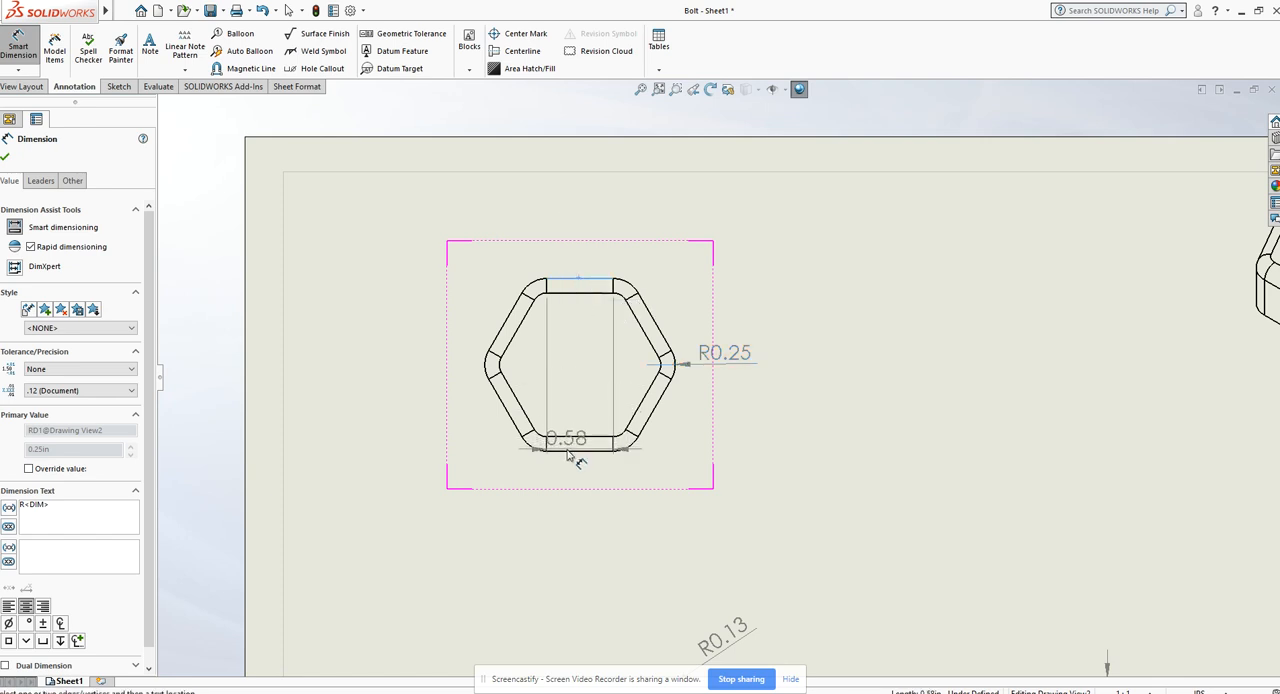
pyautogui.click(580, 448)
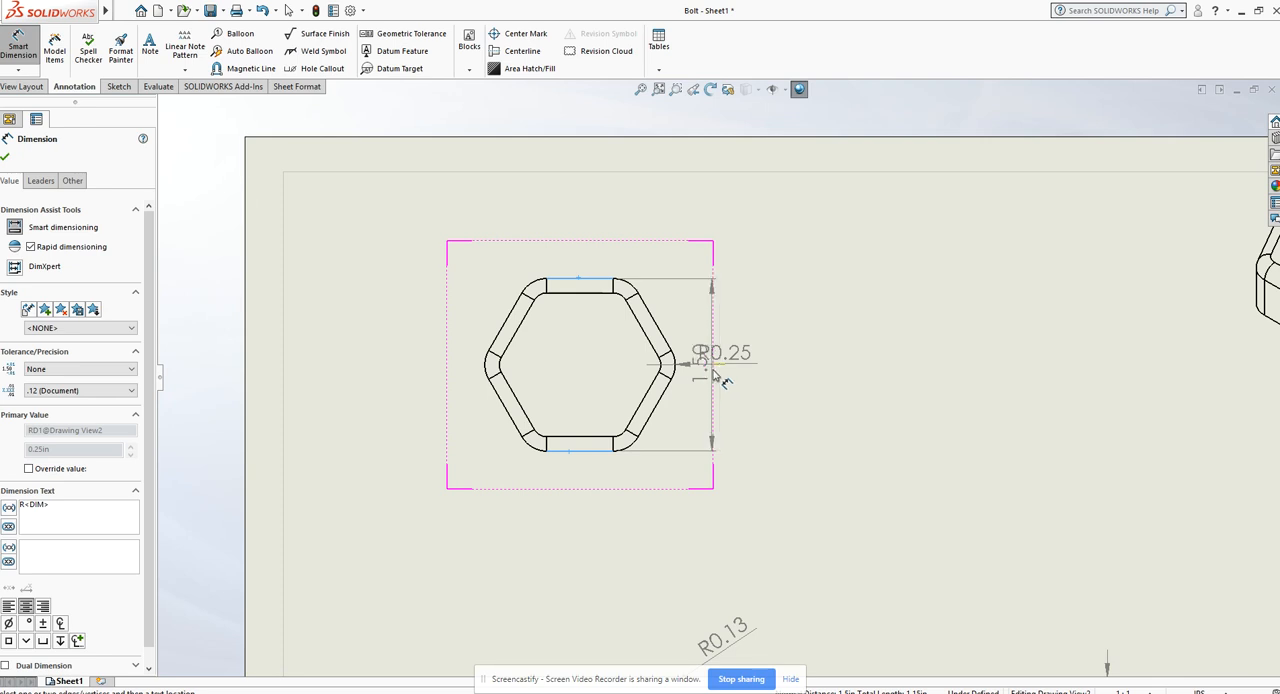
pyautogui.click(719, 375)
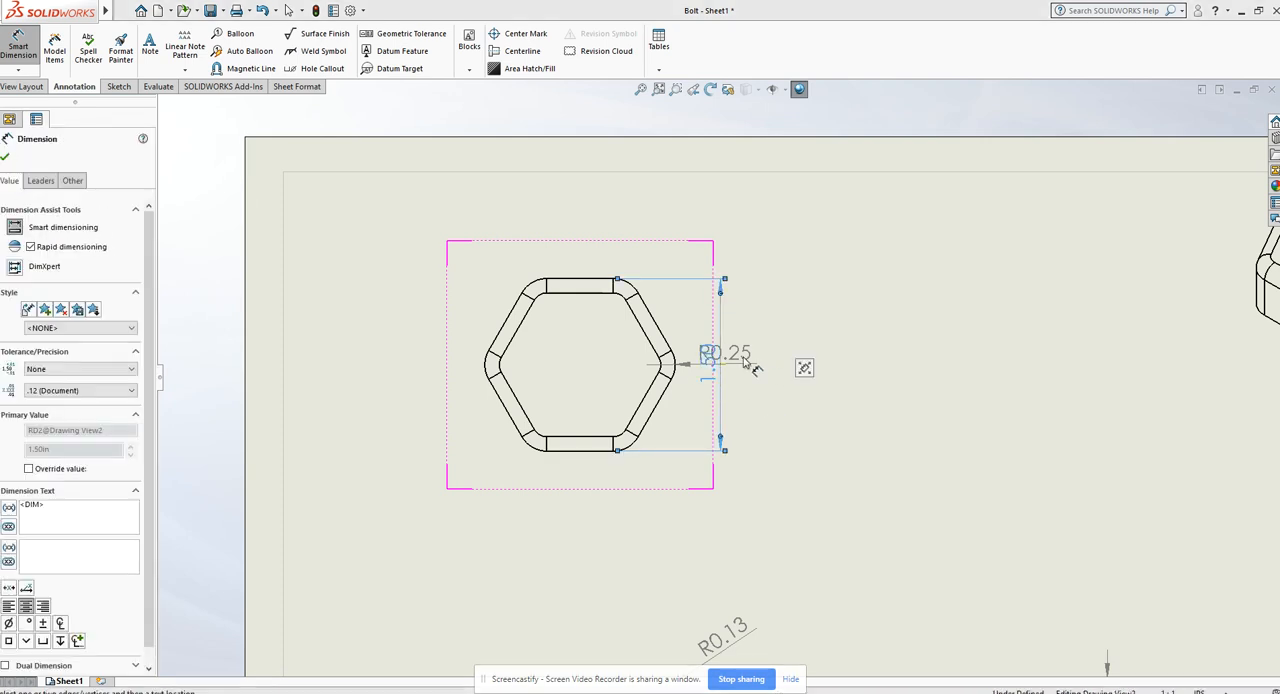
# - Delete the overlapping radius dimension in the top view and dimension the hexagon's lower left rounded corner instead, placing it outside the outline
pyautogui.press('Escape')
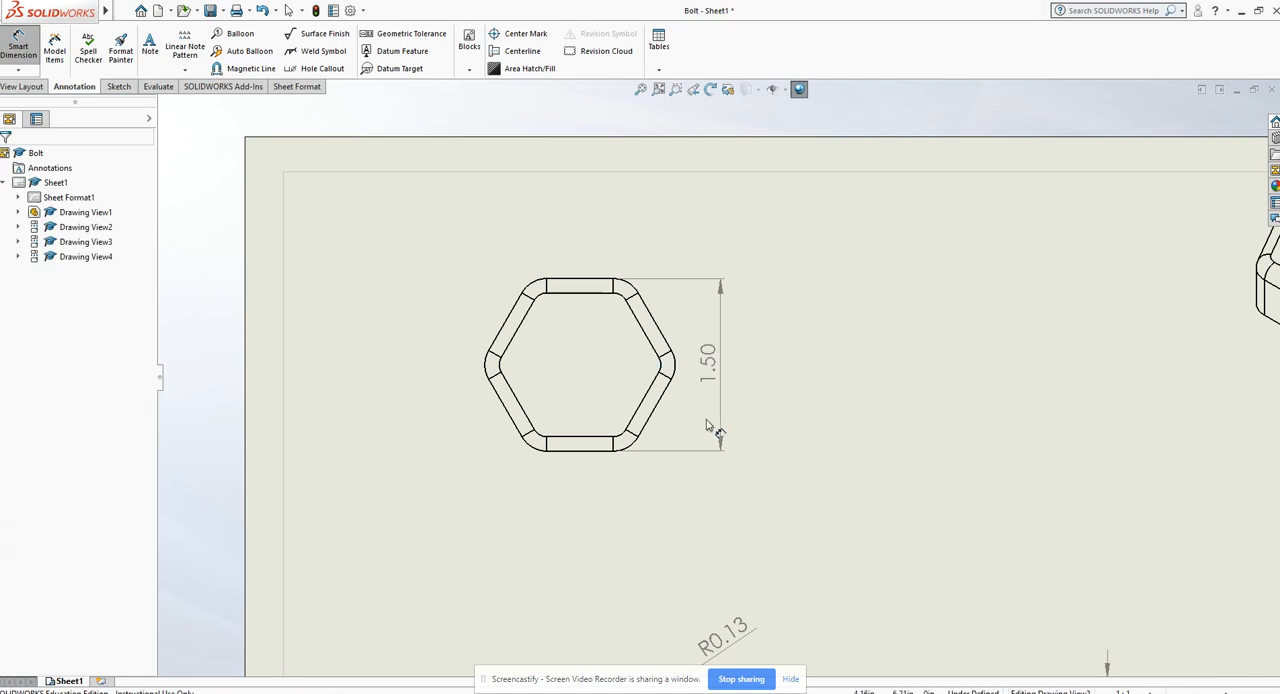
pyautogui.click(538, 442)
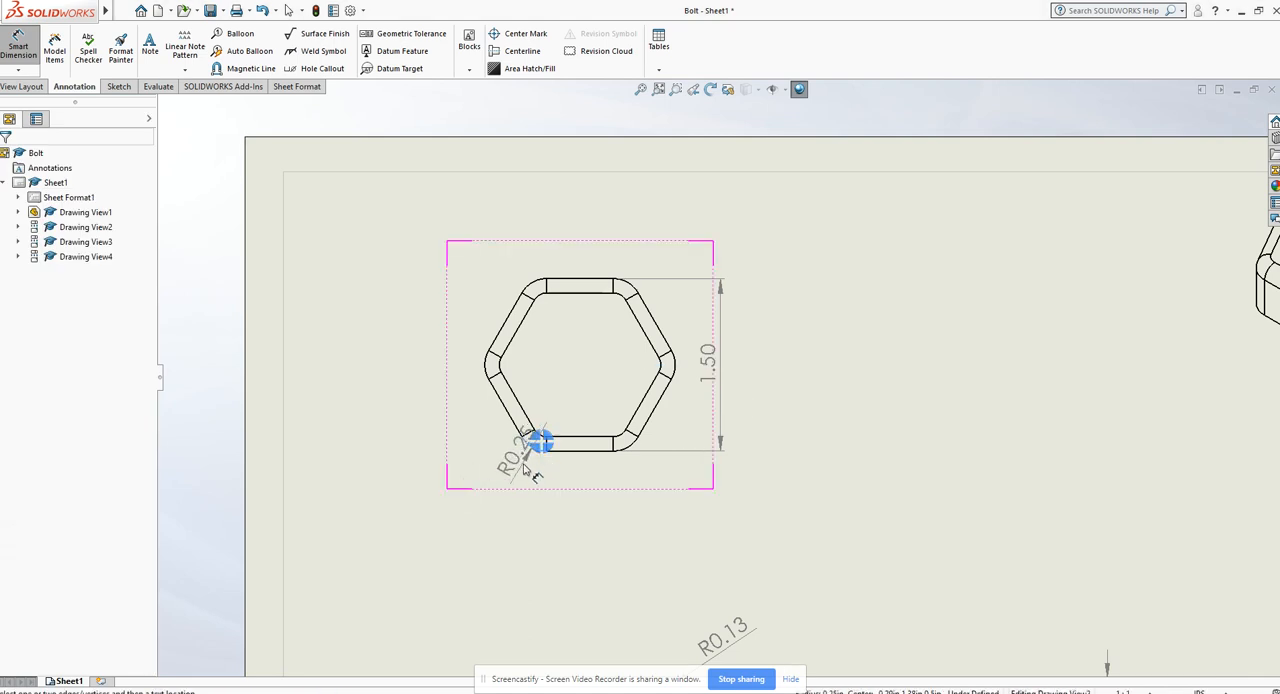
pyautogui.click(505, 508)
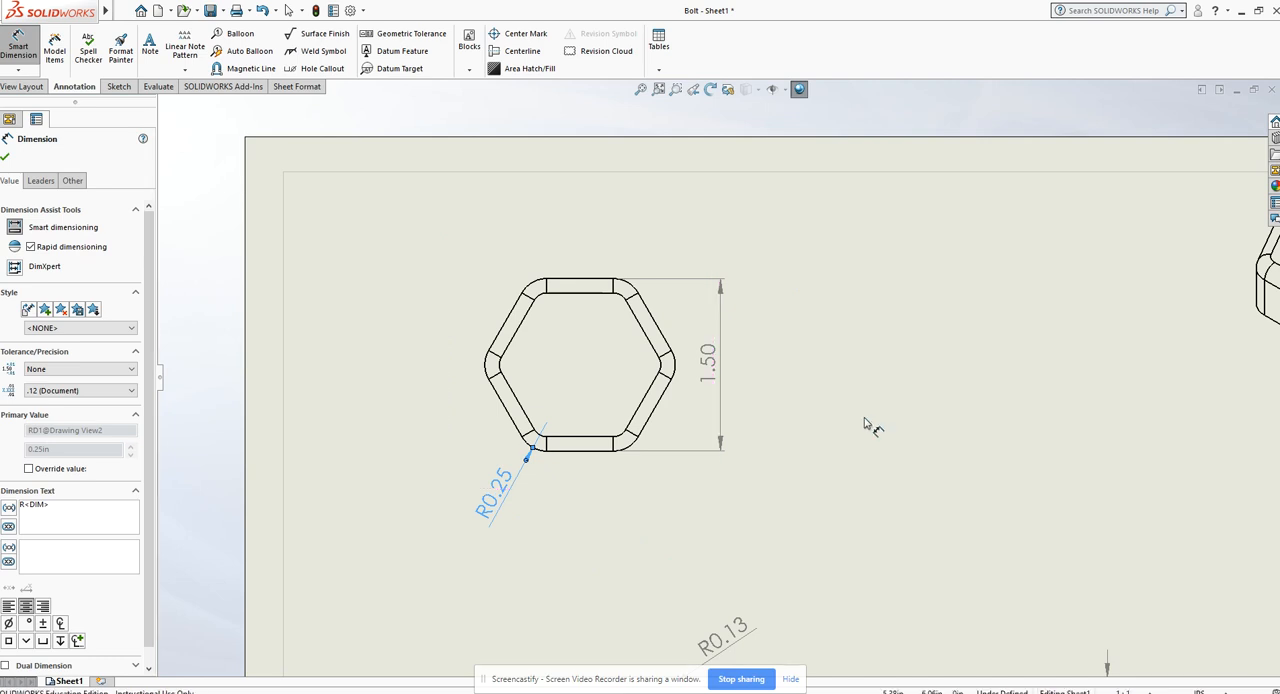
pyautogui.press('Escape')
pyautogui.scroll(5, 858, 428)
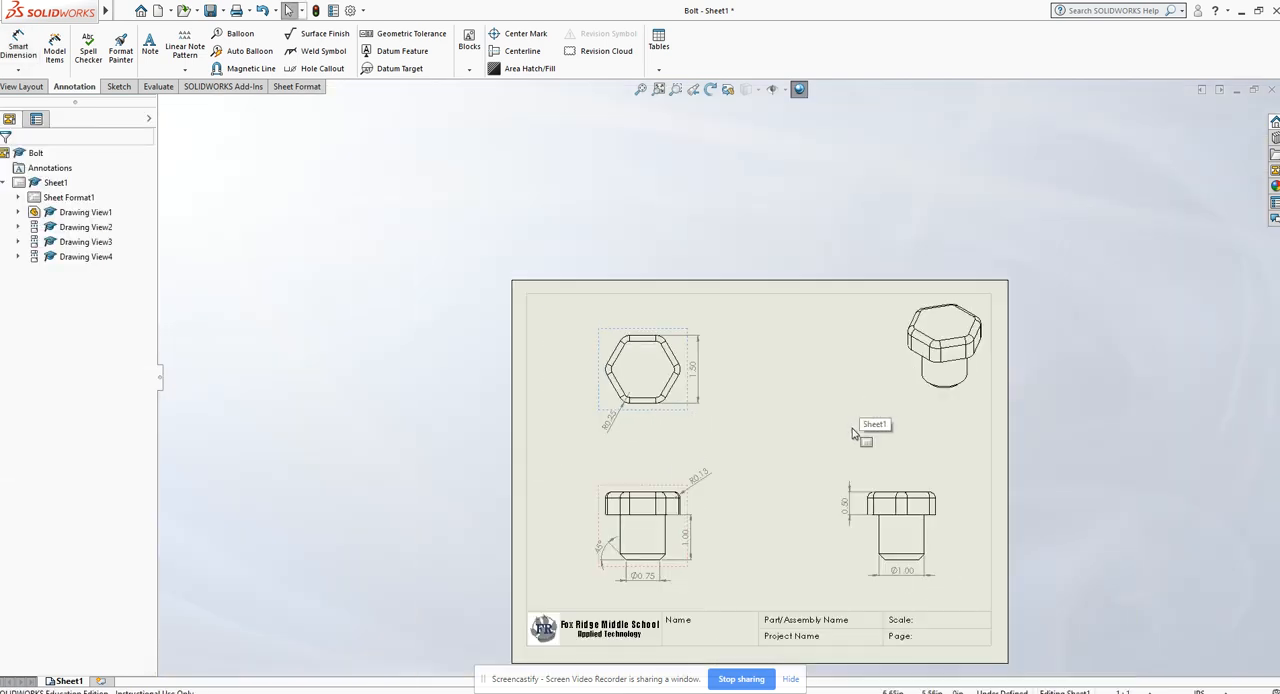
pyautogui.scroll(-1, 845, 438)
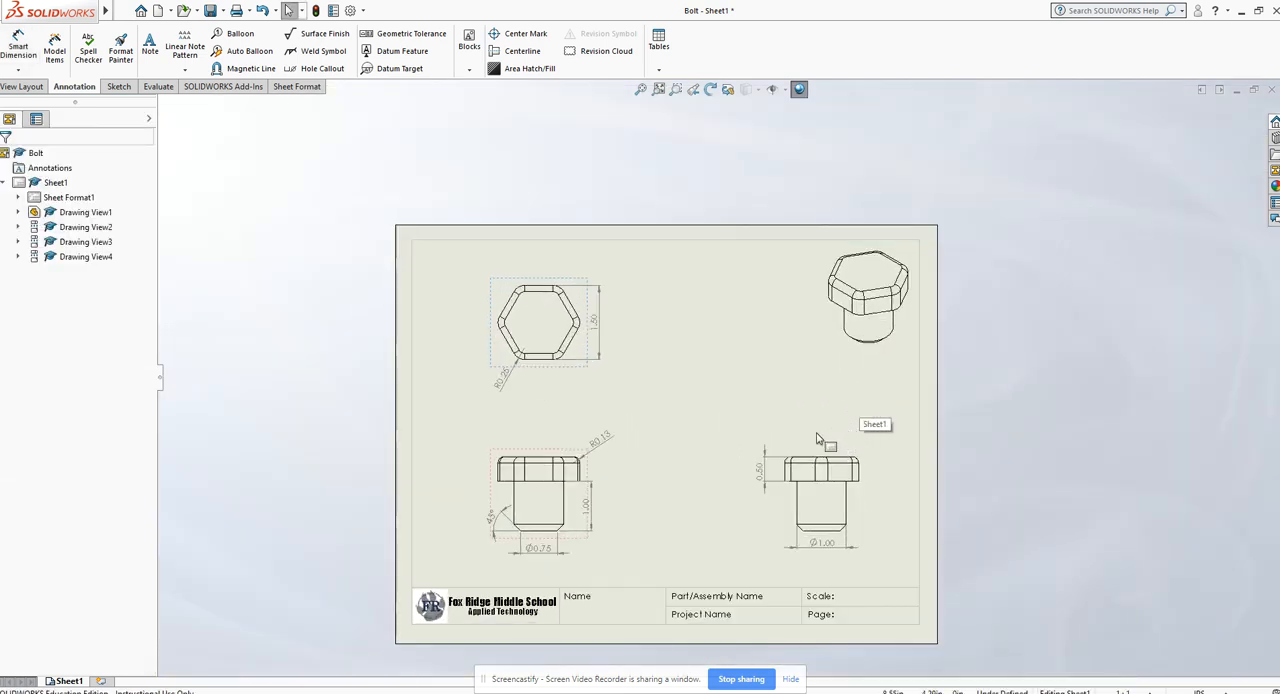
pyautogui.scroll(-2, 816, 438)
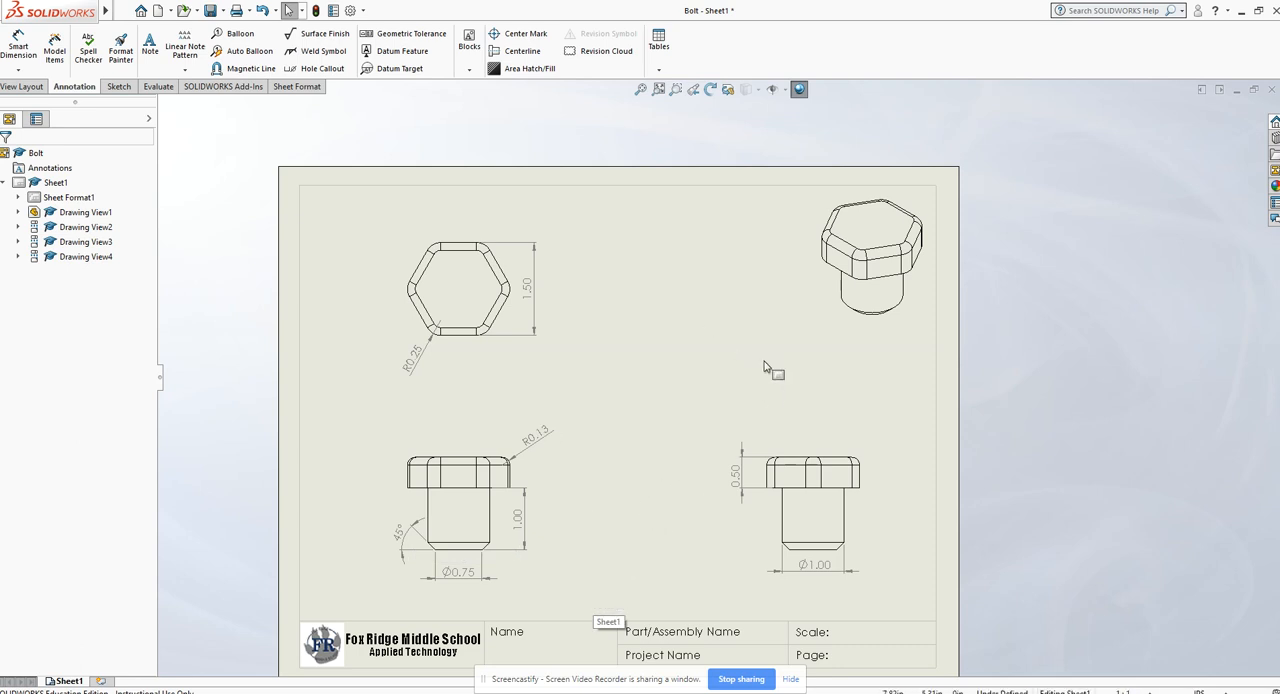
# - Set the isometric view to a custom scale of 1:2 and shift it slightly left on the sheet
pyautogui.click(853, 357)
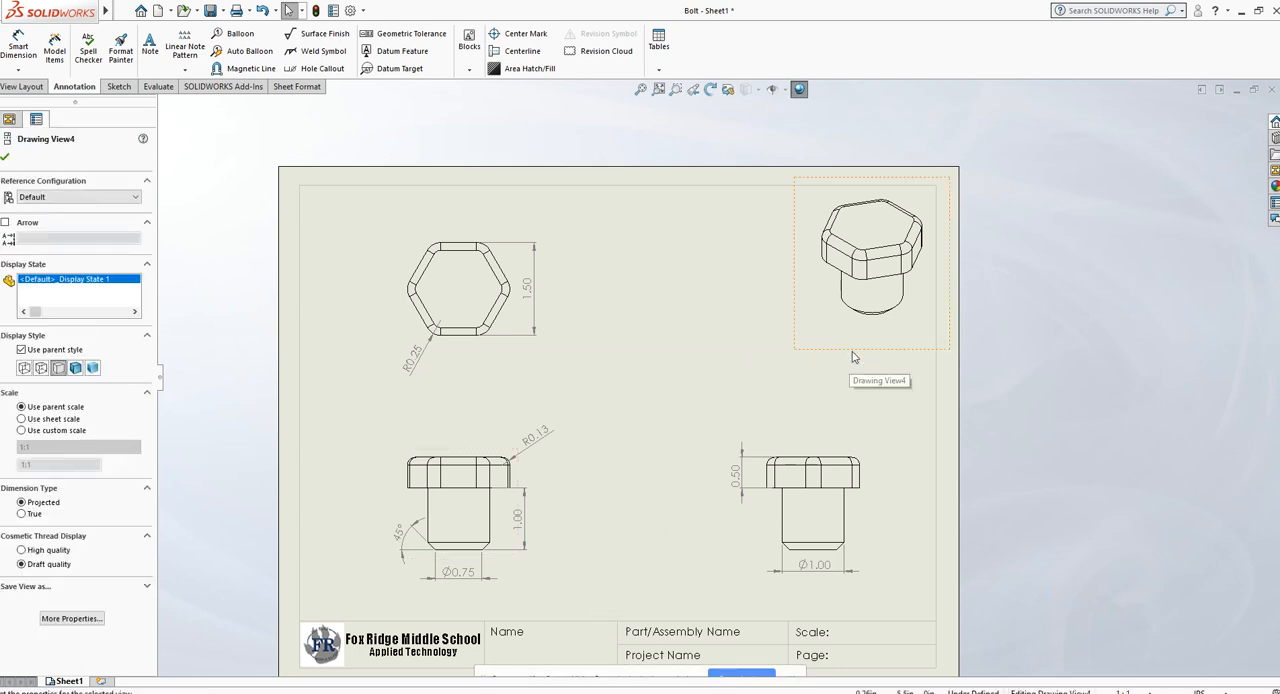
pyautogui.click(44, 432)
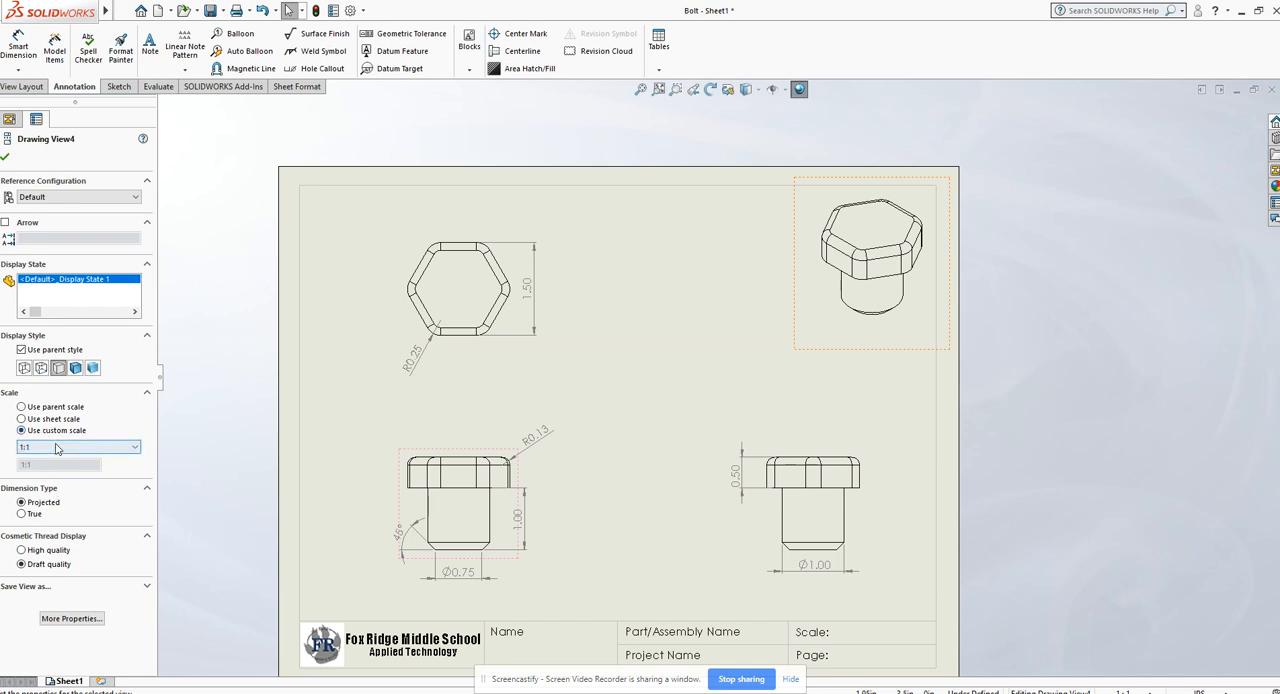
pyautogui.click(78, 447)
pyautogui.click(60, 470)
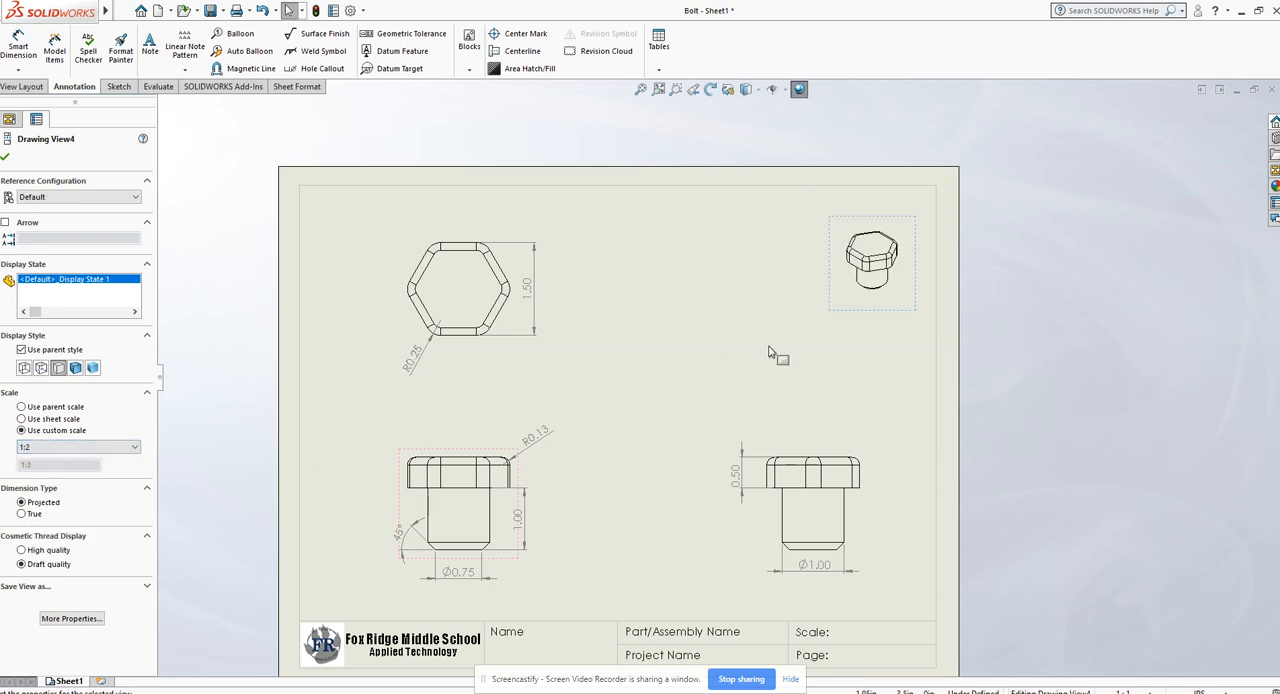
pyautogui.moveTo(893, 310); pyautogui.dragTo(878, 306)
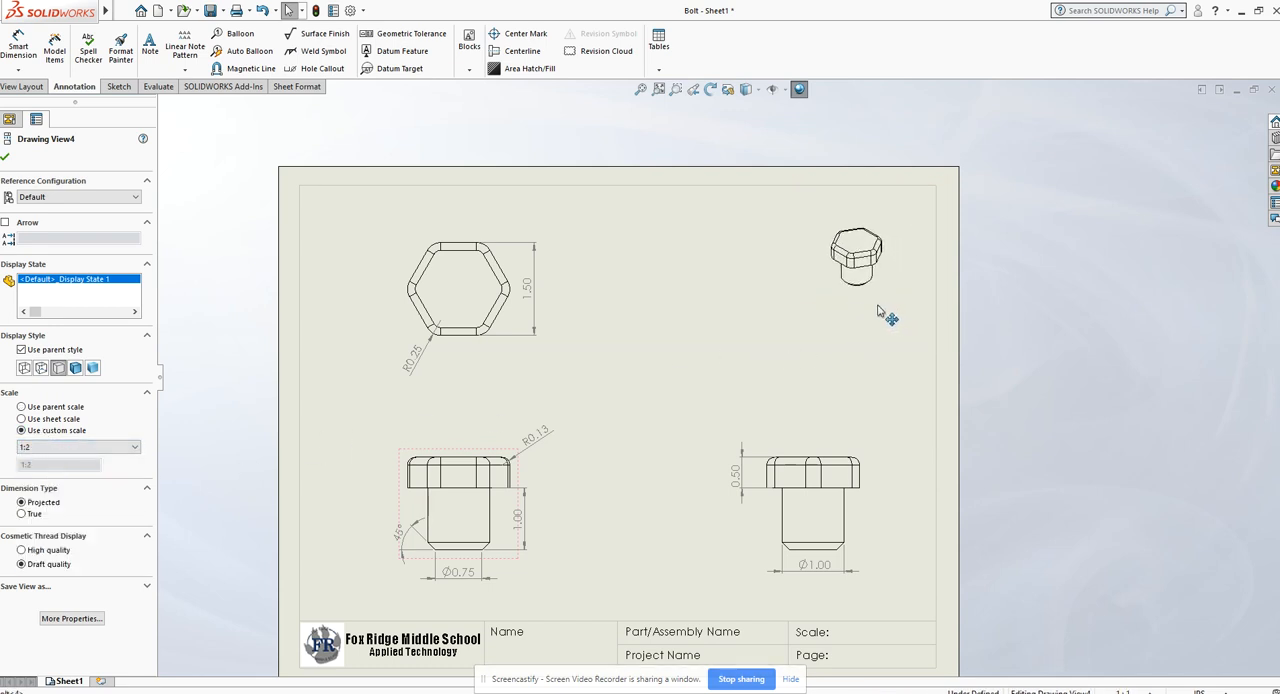
pyautogui.click(1037, 322)
# - Complete the title block's scale note so it reads Scale: 1" = 1"
pyautogui.scroll(-2, 1011, 437)
pyautogui.scroll(5, 837, 514)
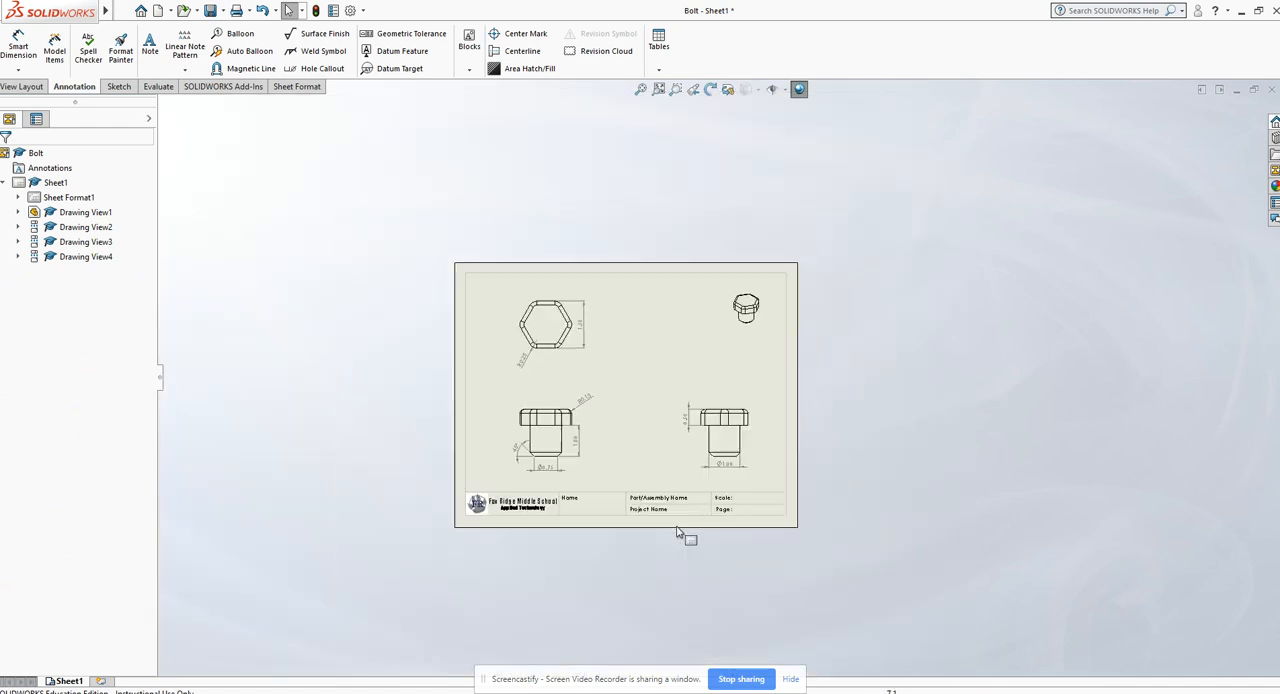
pyautogui.scroll(-1, 700, 510)
pyautogui.scroll(-2, 750, 480)
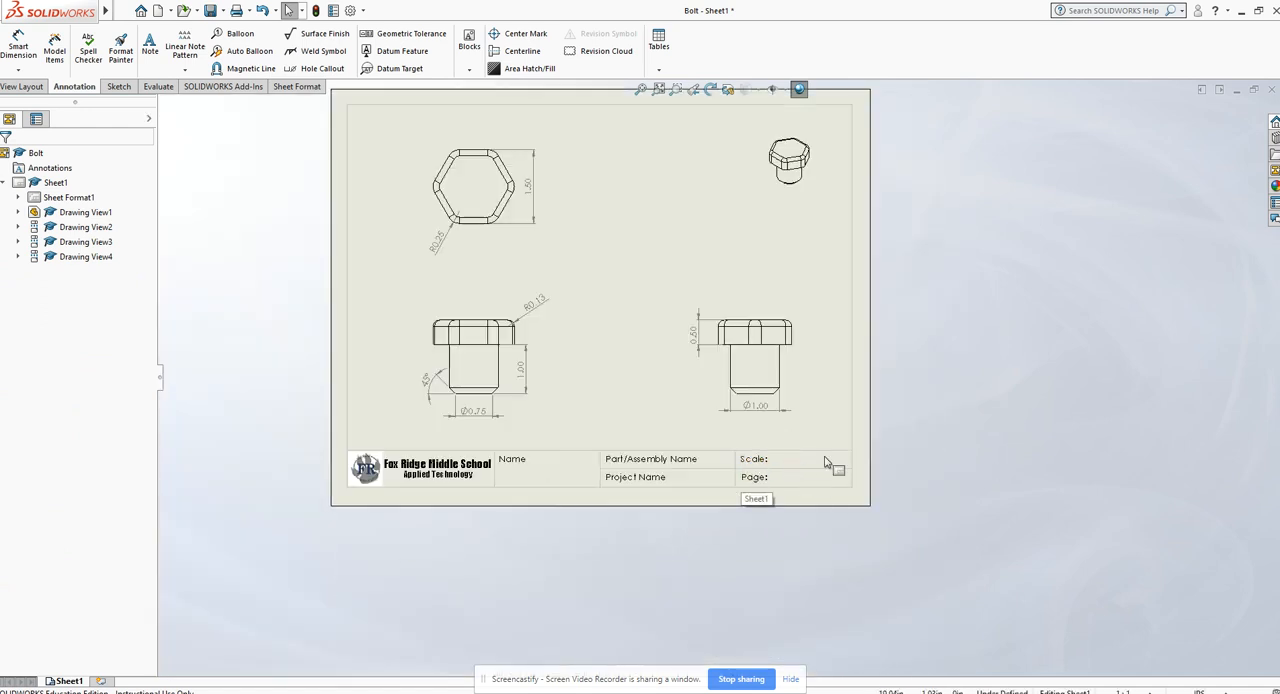
pyautogui.scroll(3, 776, 466)
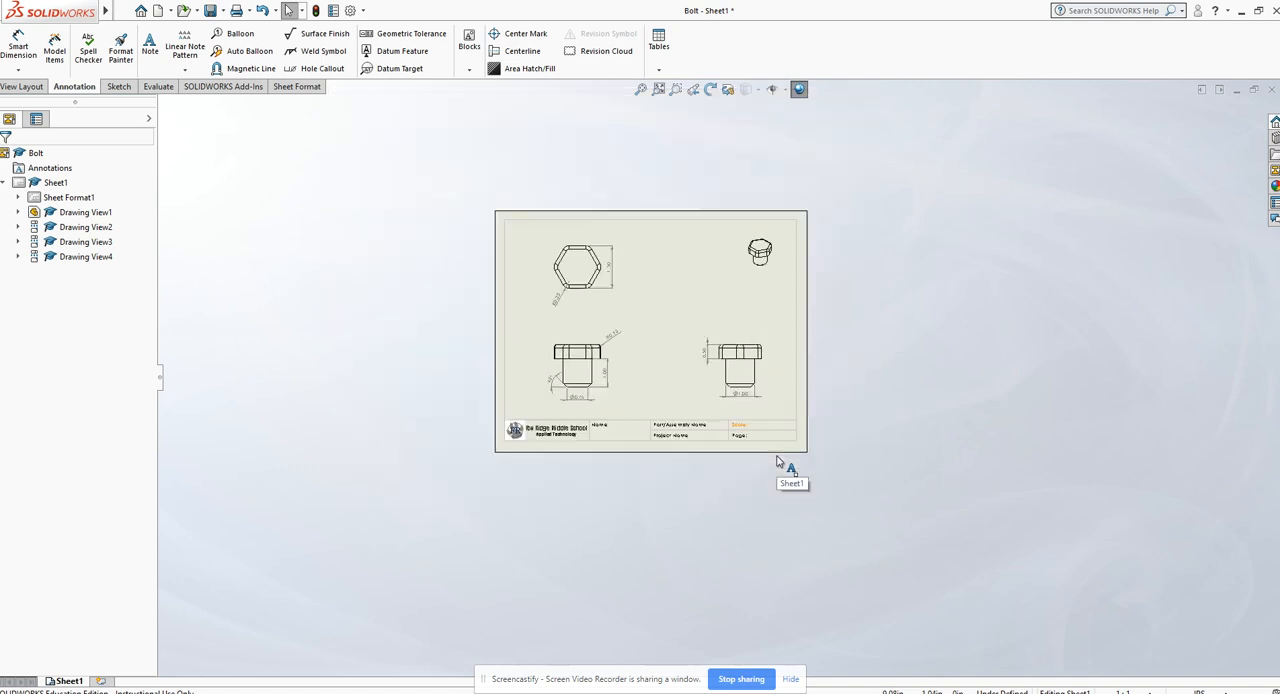
pyautogui.scroll(-5, 765, 445)
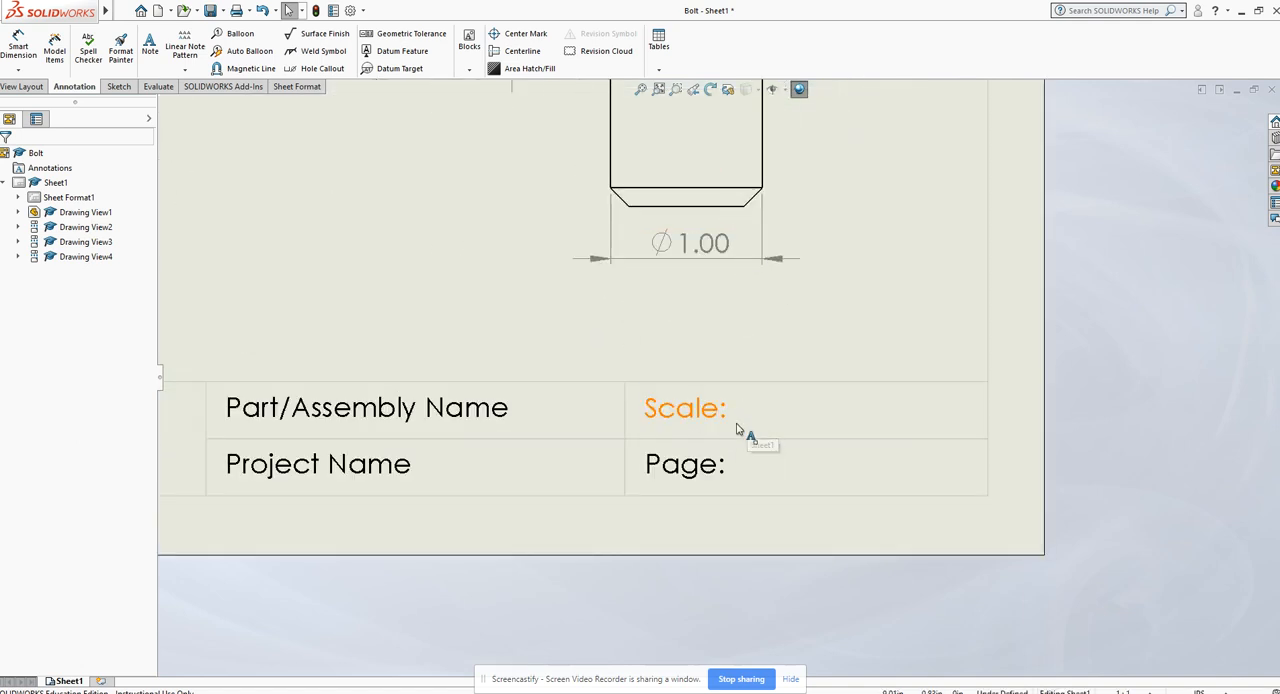
pyautogui.doubleClick(735, 427)
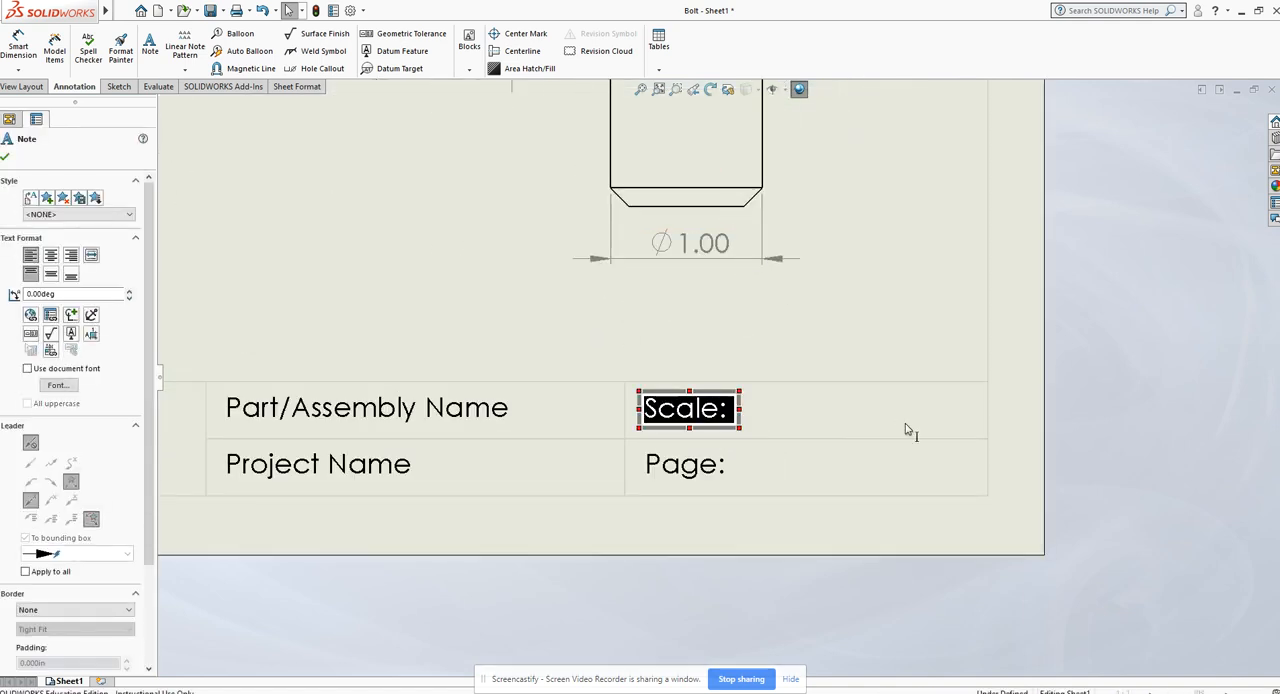
pyautogui.click(908, 430)
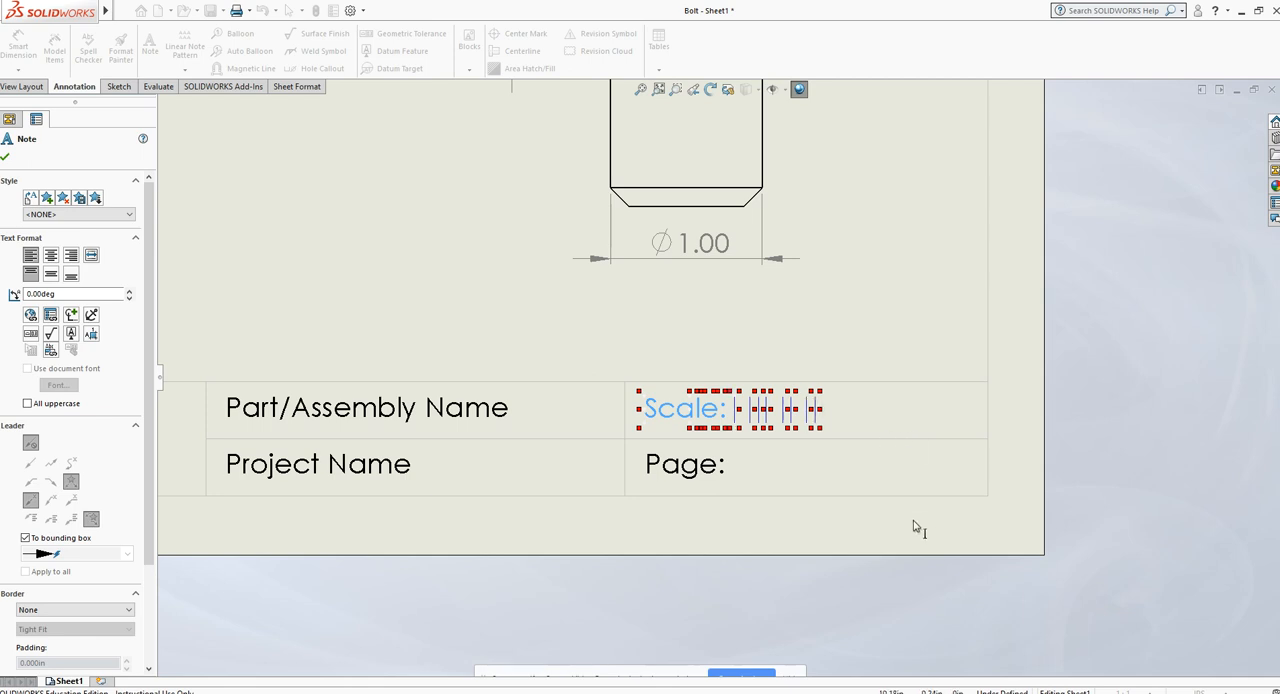
pyautogui.click(720, 465)
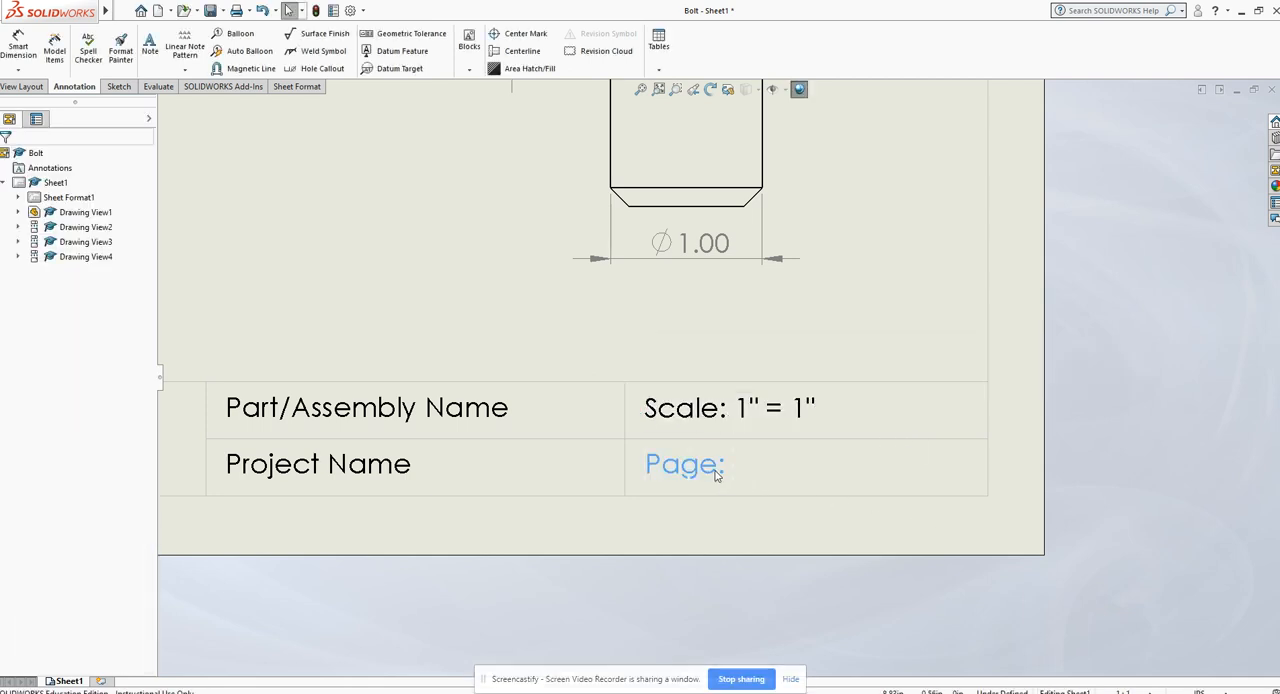
# - Complete the title block's page note so it reads Page: 3 of 4
pyautogui.doubleClick(700, 465)
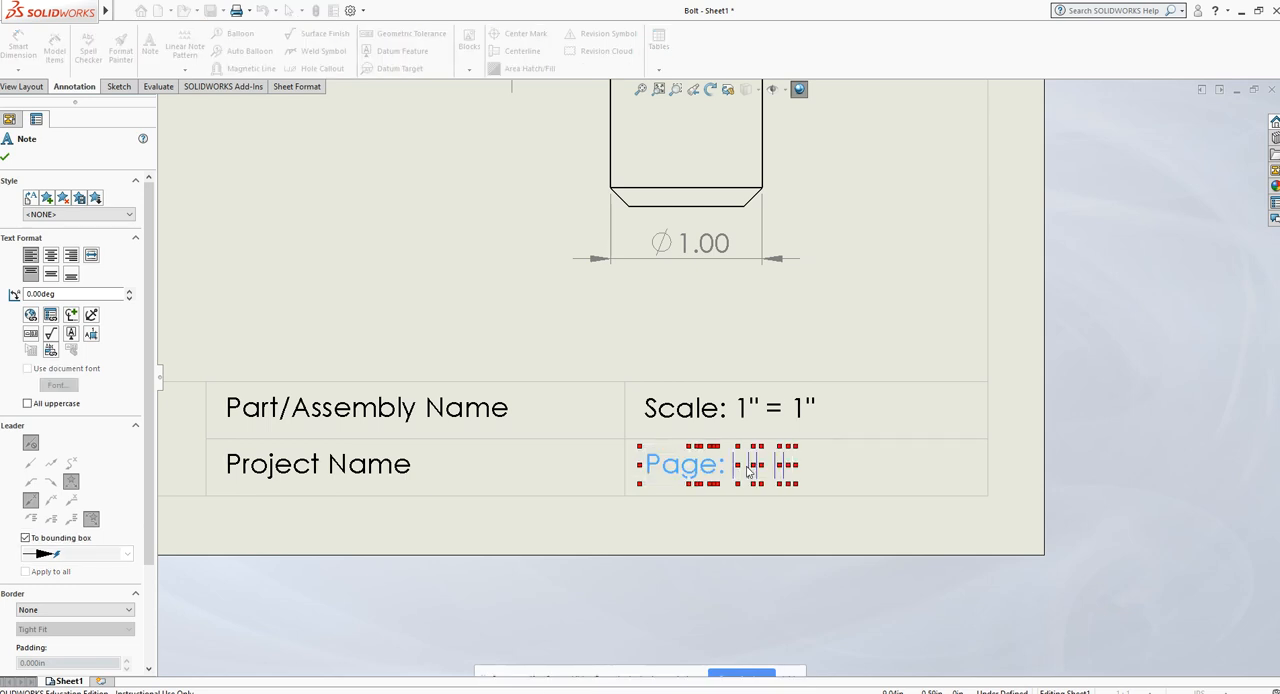
pyautogui.click(621, 552)
pyautogui.scroll(-3, 780, 413)
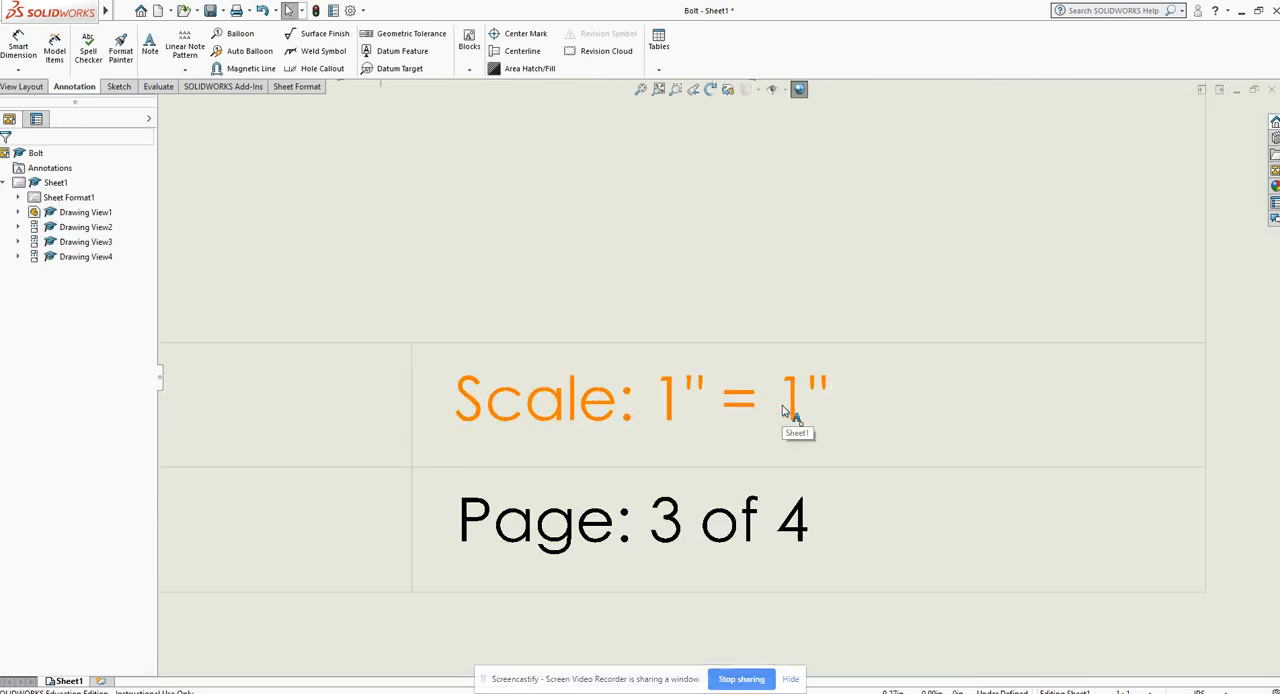
pyautogui.scroll(3, 794, 425)
pyautogui.scroll(2, 566, 264)
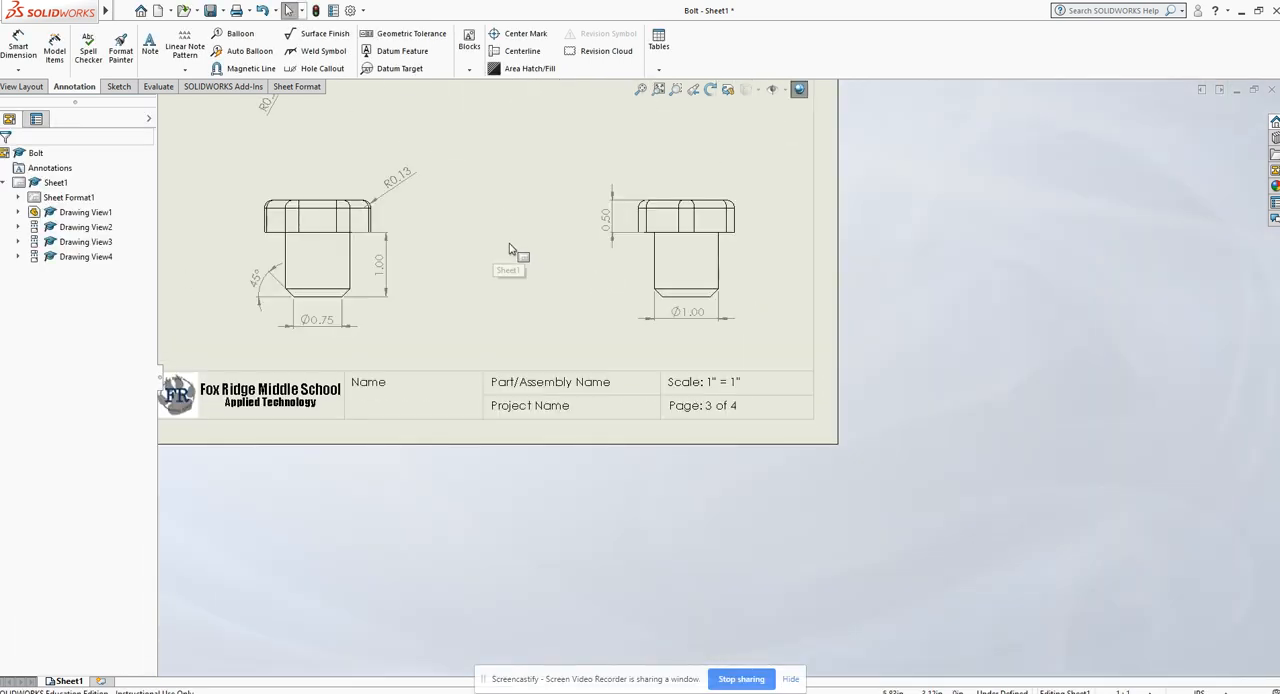